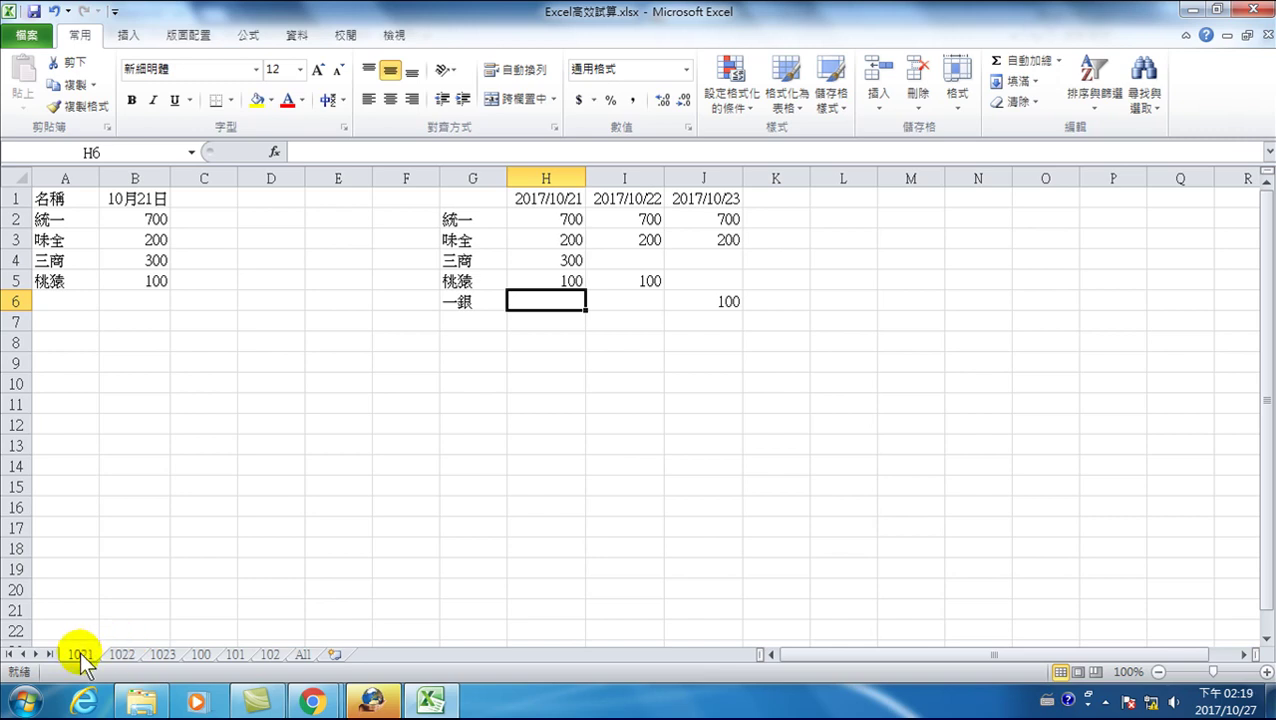
Step: Check 統一's quantity of 700 on the current sheet, then on sheets 1022 and 1023
left_click(65, 219)
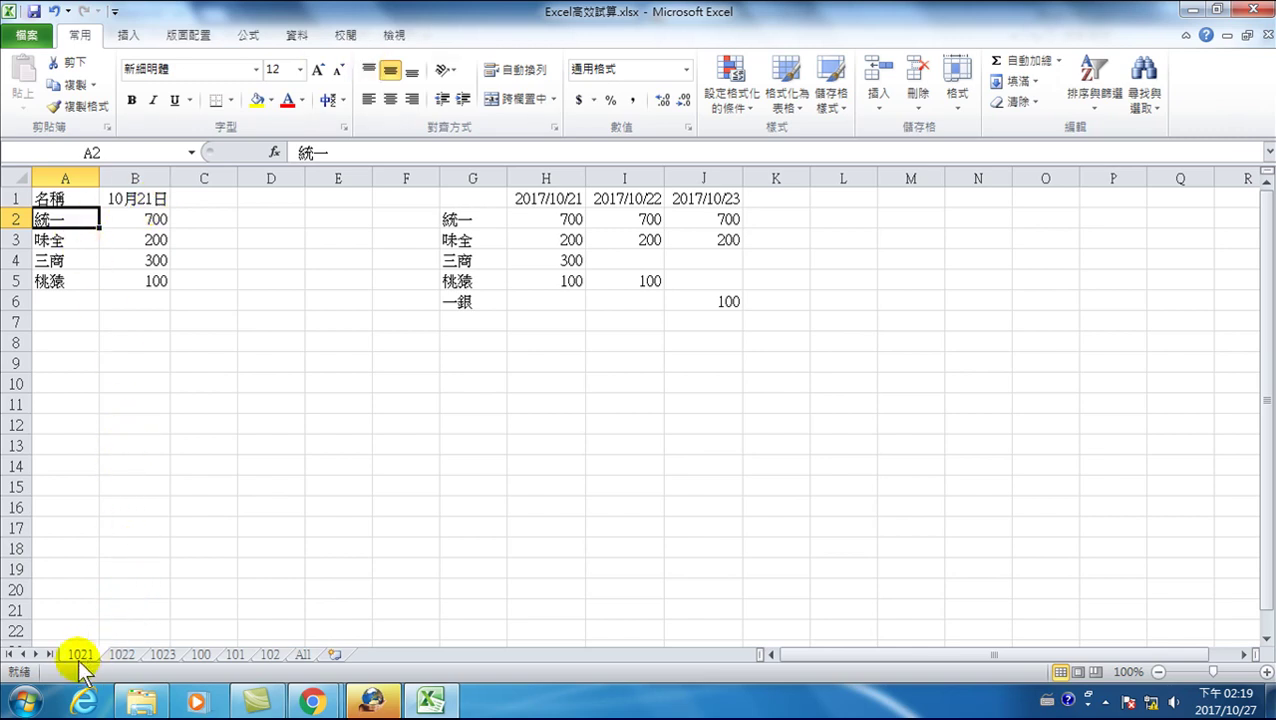
left_click(125, 214)
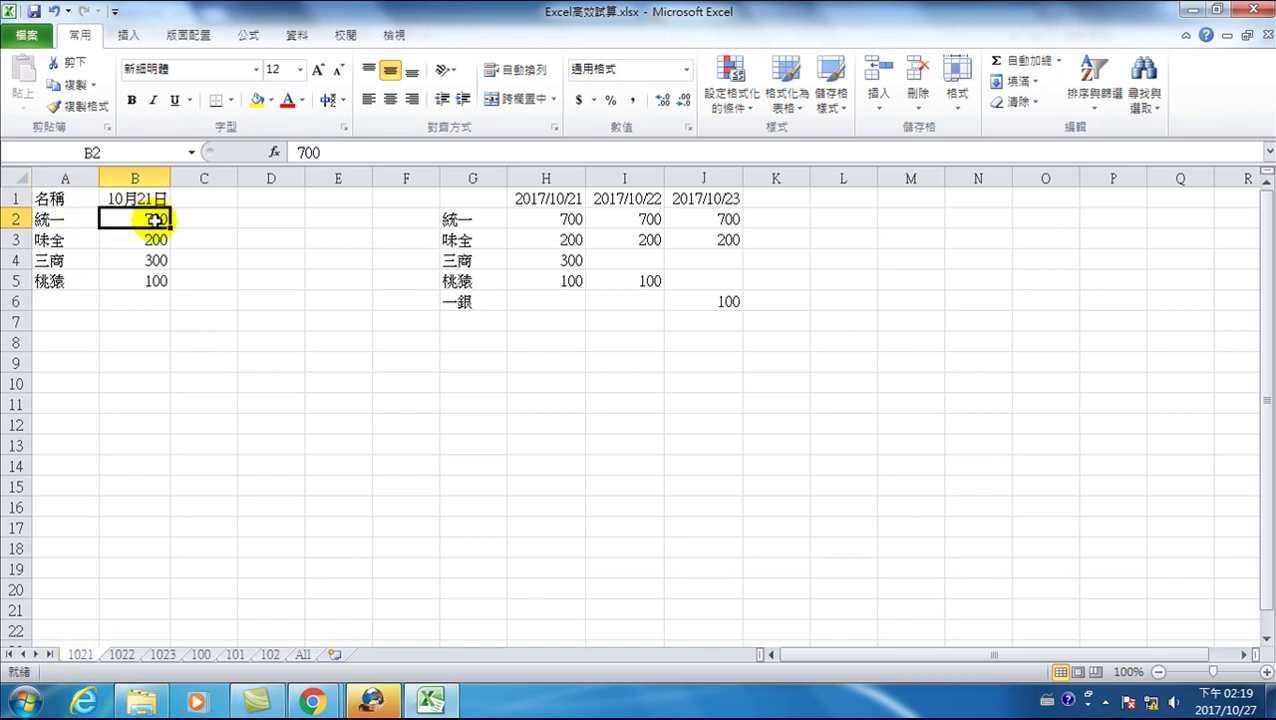
left_click(124, 654)
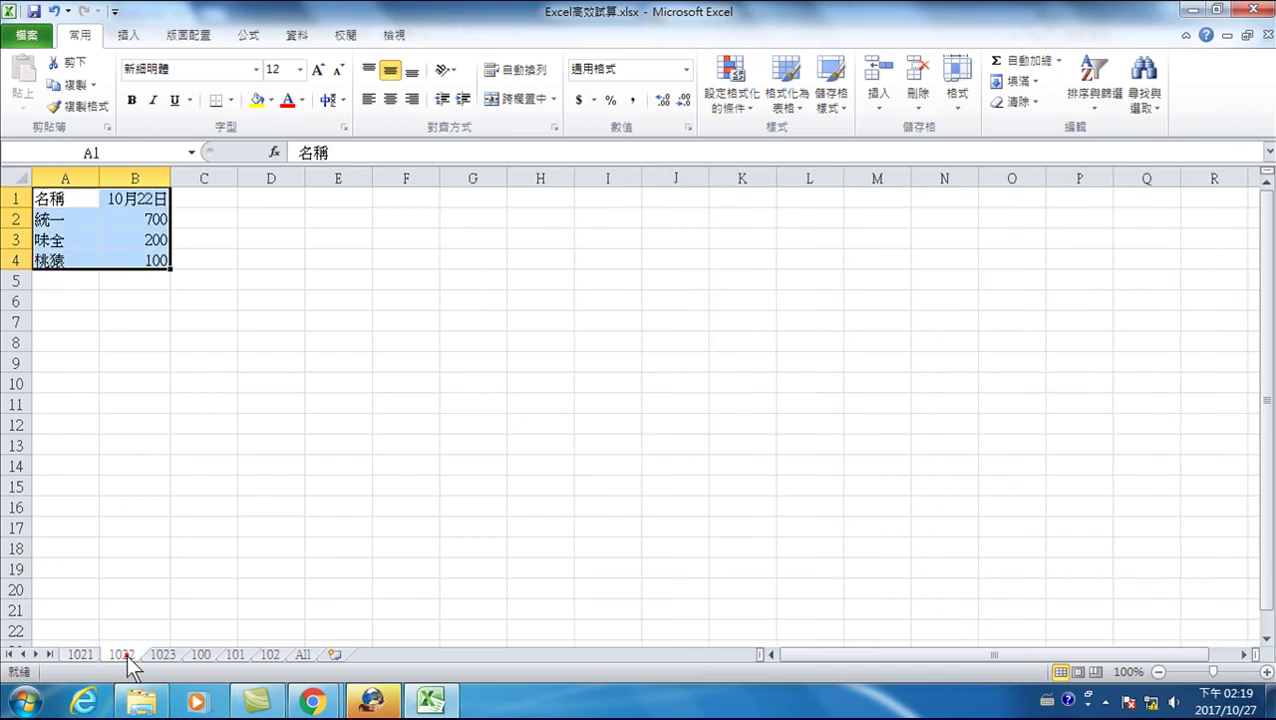
left_click(156, 218)
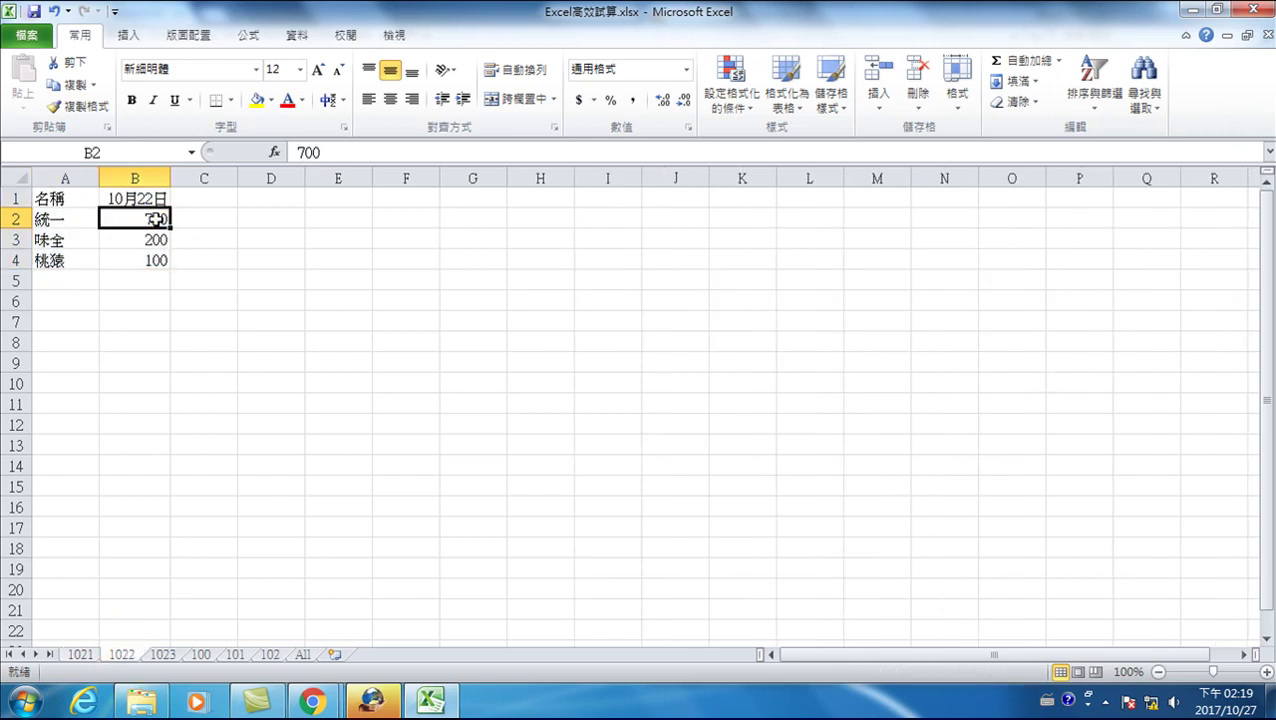
left_click(163, 655)
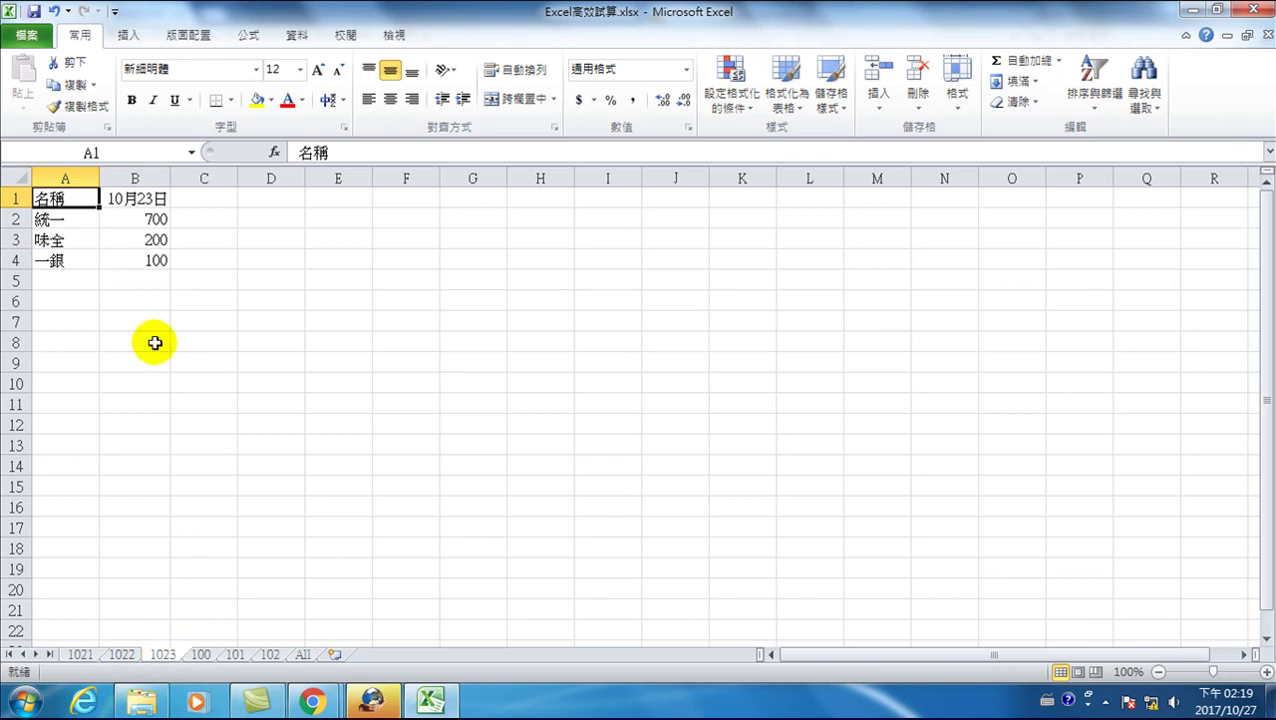
left_click(145, 218)
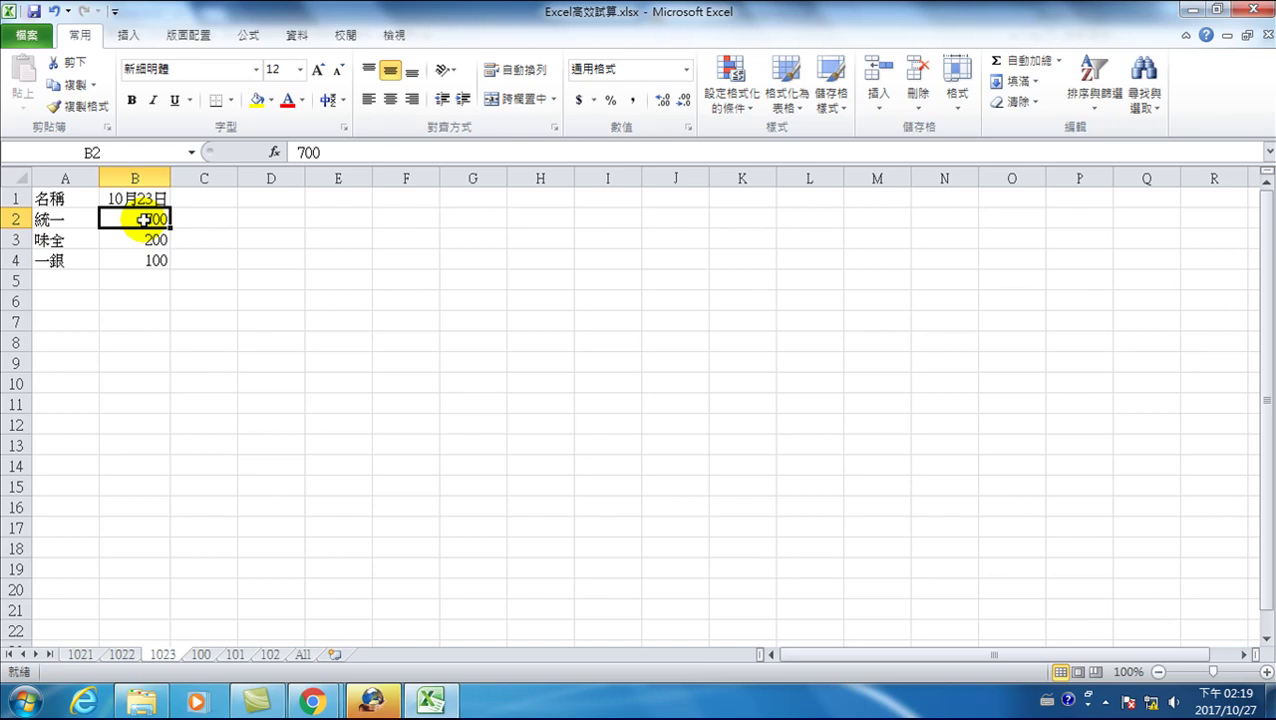
Step: Check 板橋區's 戶數 and 人數 on sheet 100, then flip through sheets 101 and 102
left_click(203, 655)
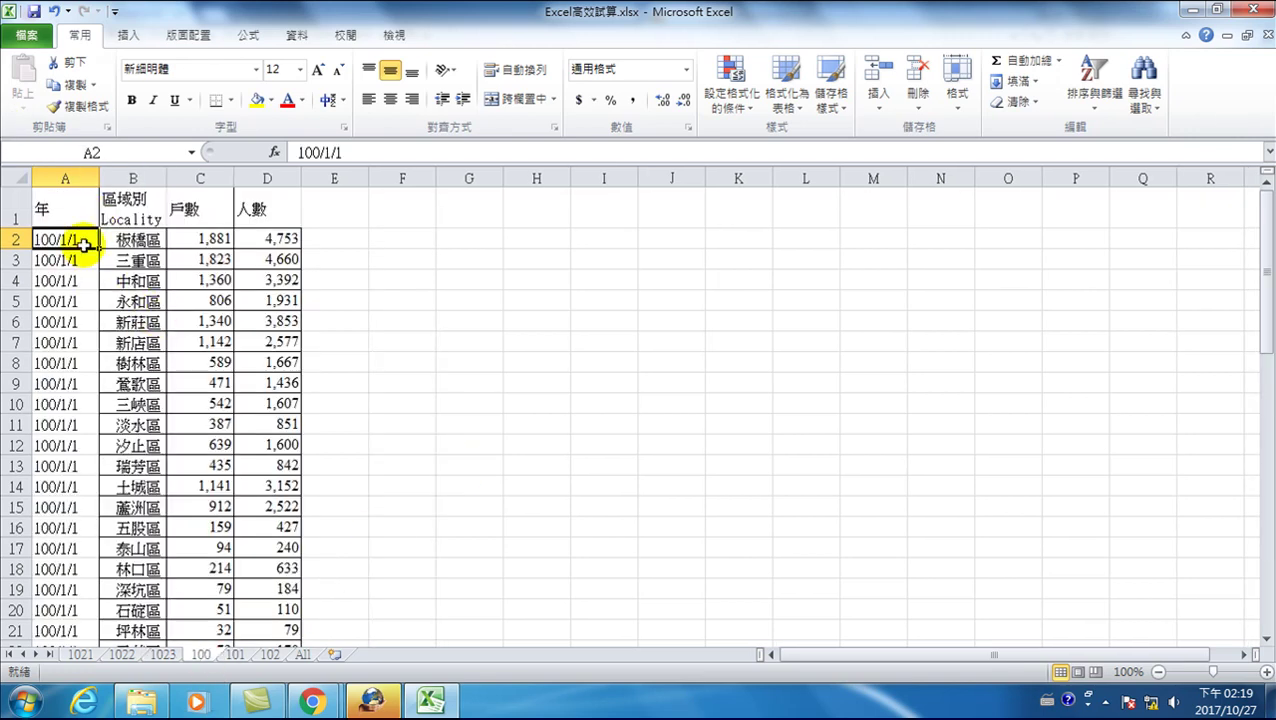
left_click(138, 238)
left_click(200, 242)
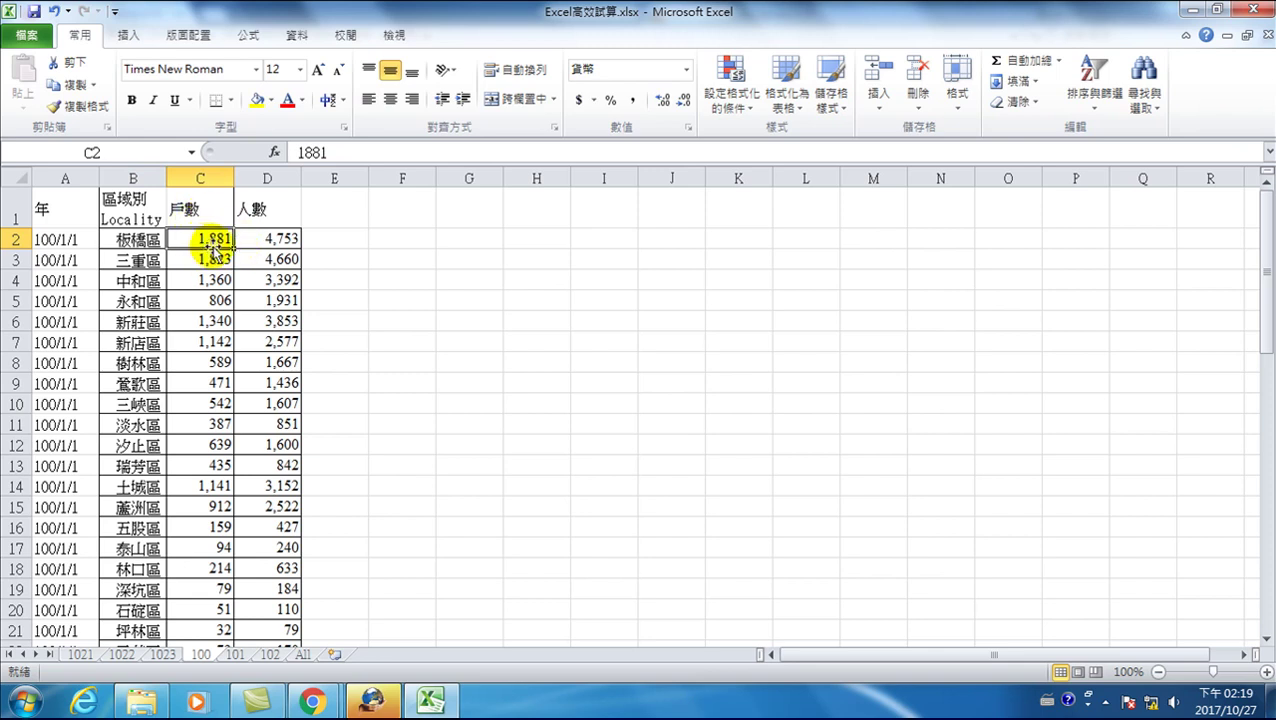
left_click(272, 244)
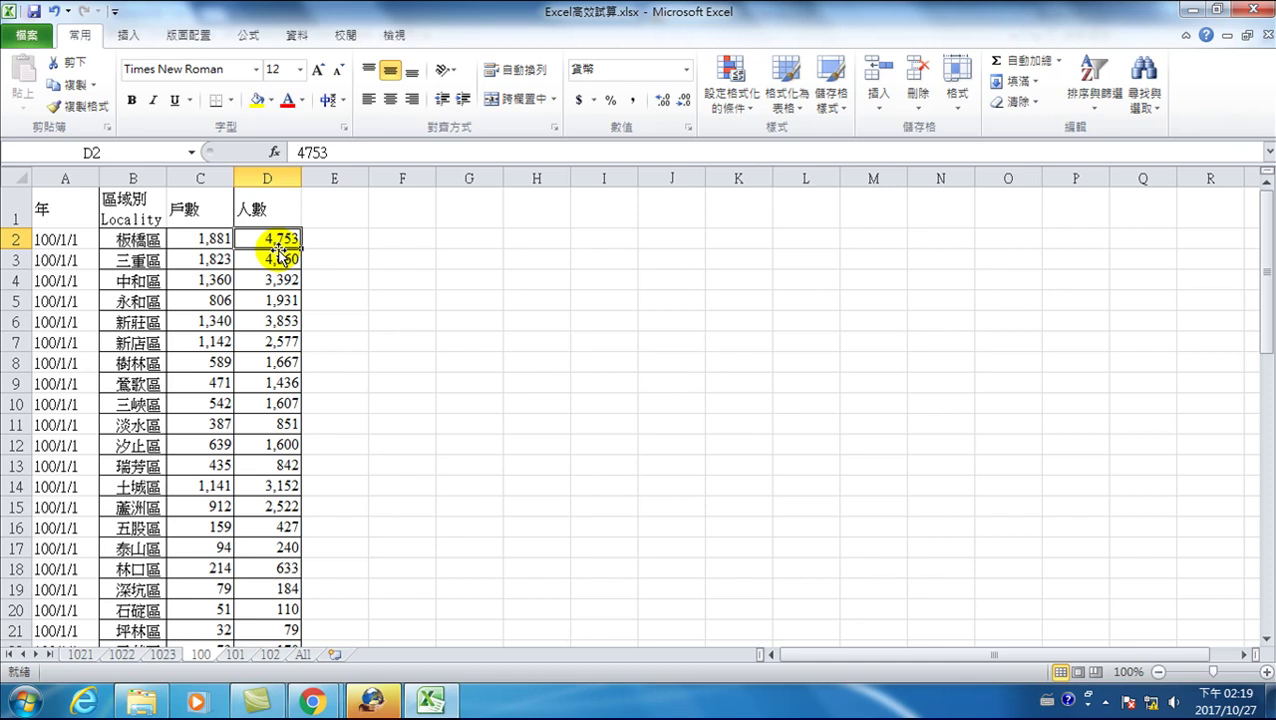
left_click(233, 655)
left_click(266, 655)
left_click(197, 655)
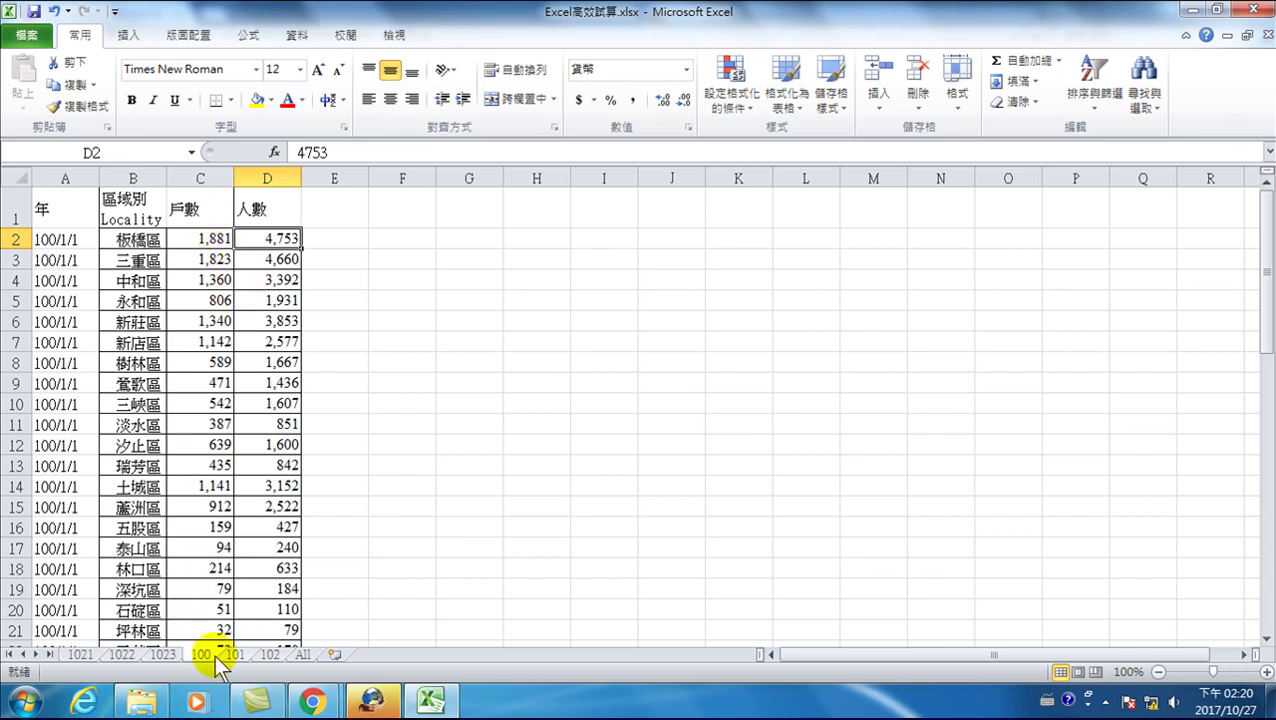
Step: Compare the 戶數 column on sheets 100, 101 and 102, ending at 板橋區 on sheet 100
left_click(188, 211)
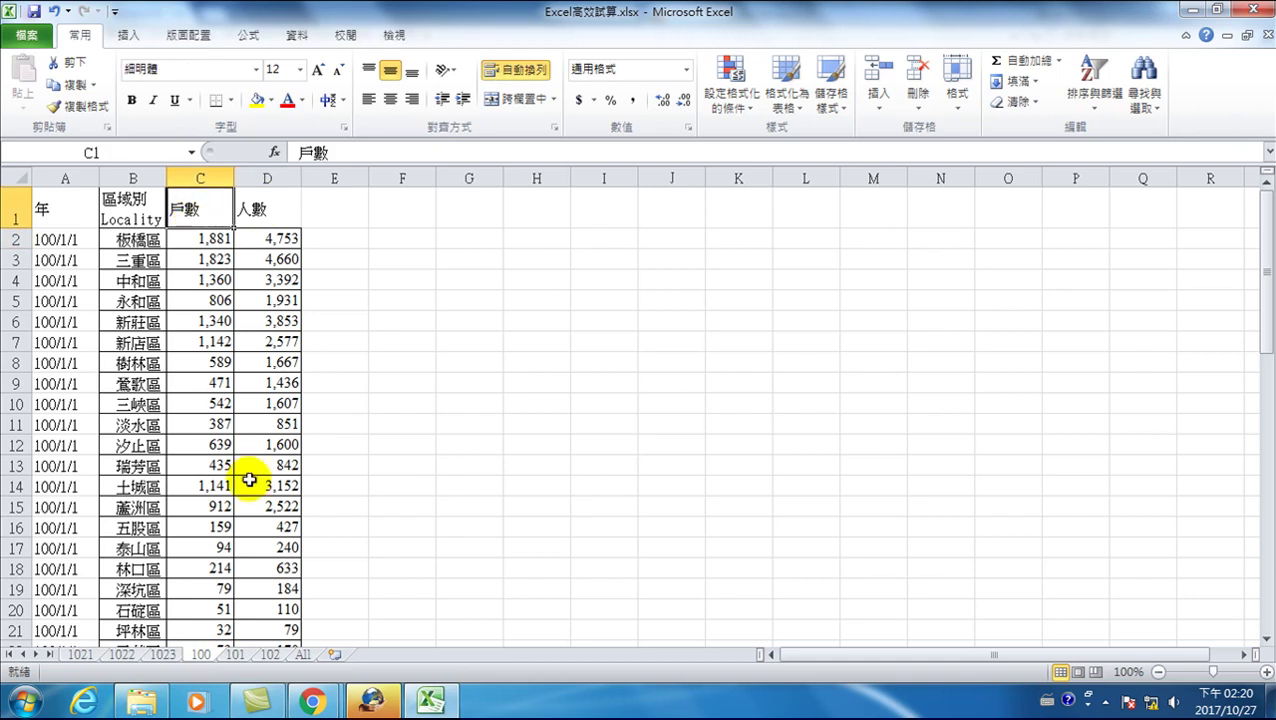
left_click(232, 656)
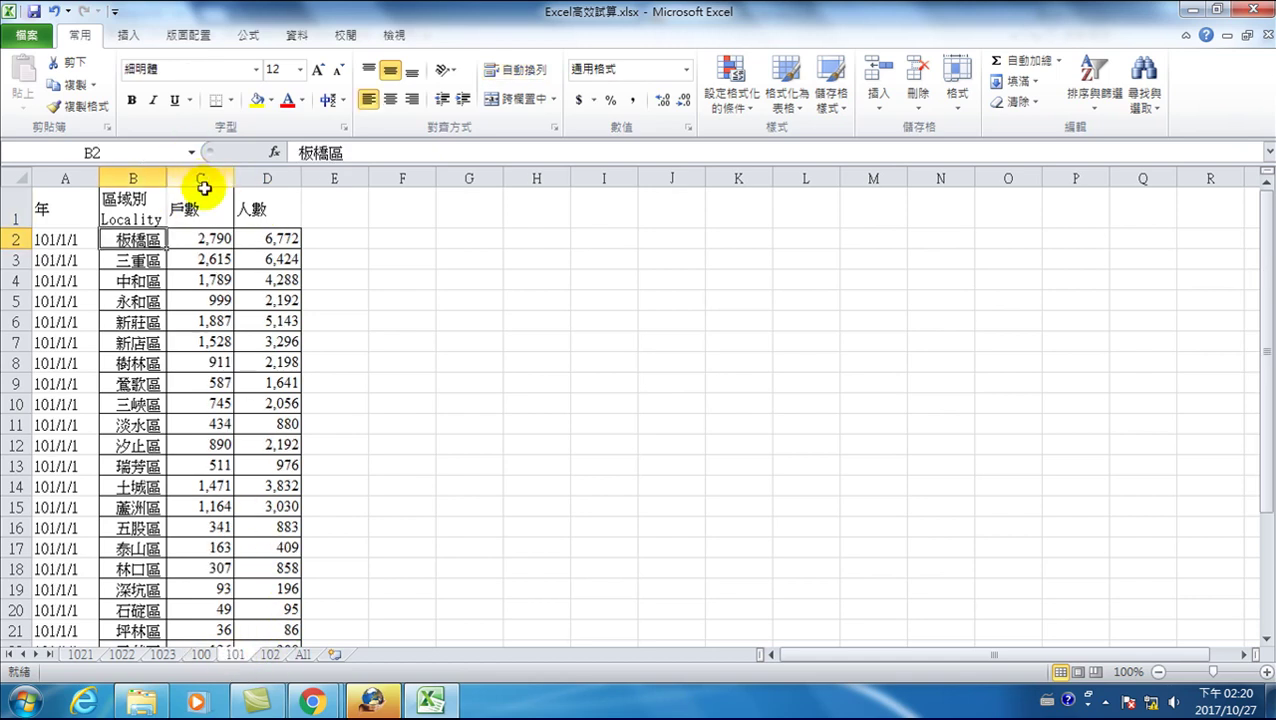
left_click(185, 208)
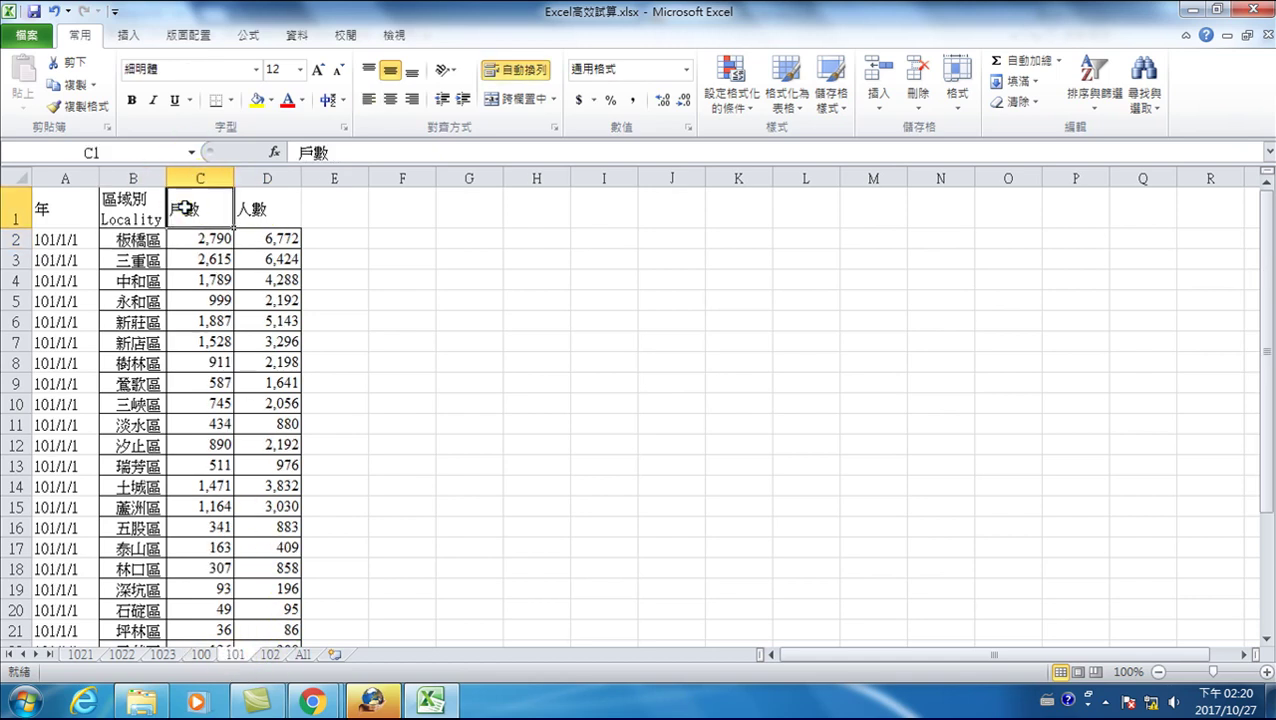
left_click(268, 655)
left_click(215, 205)
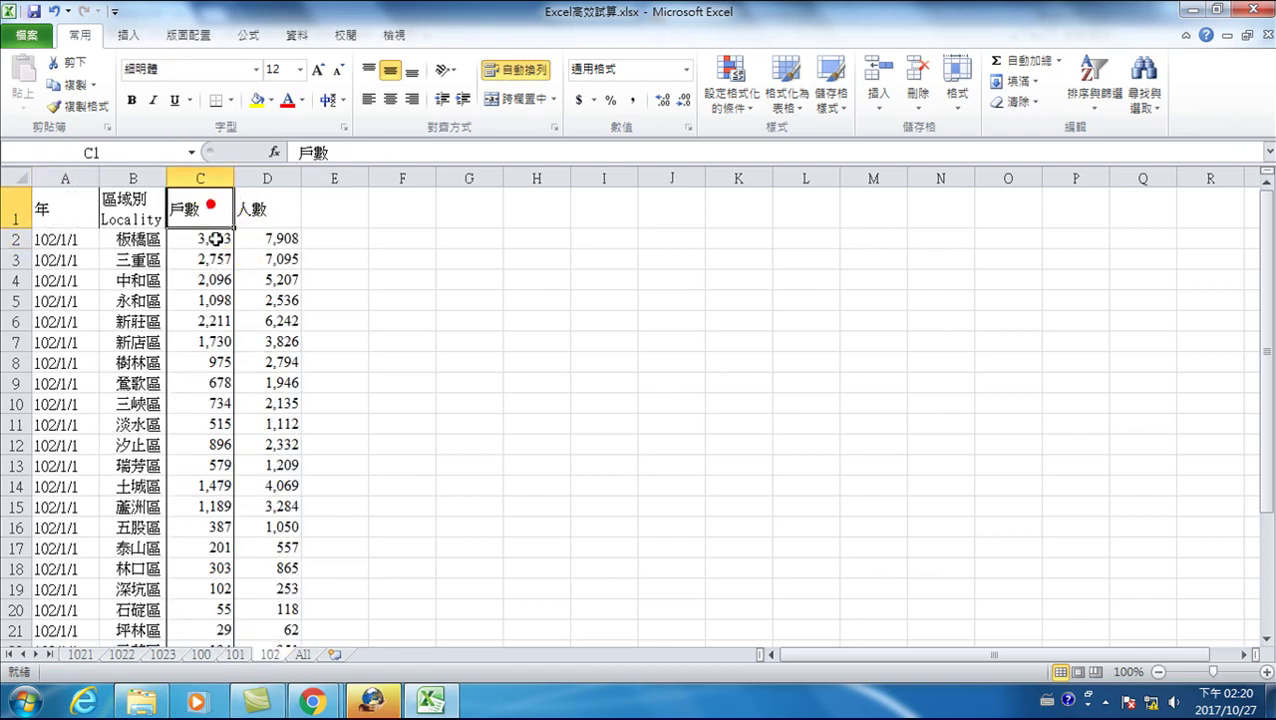
left_click(206, 240)
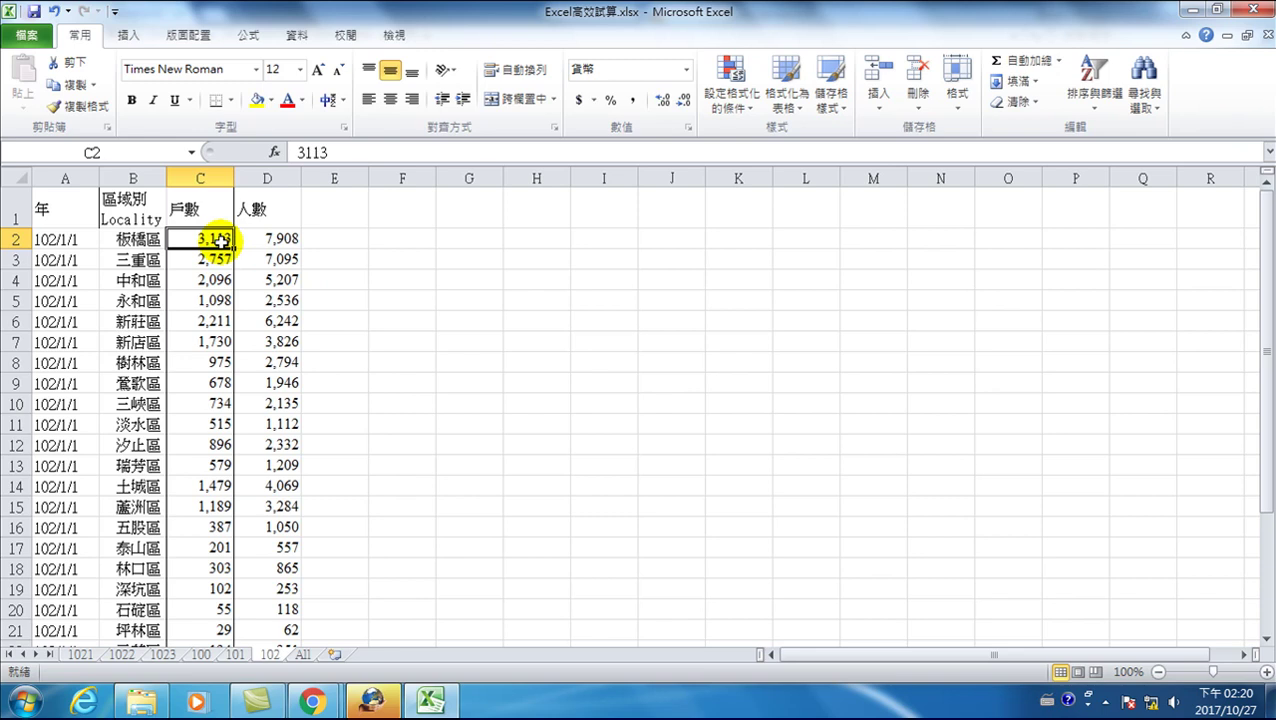
left_click(206, 655)
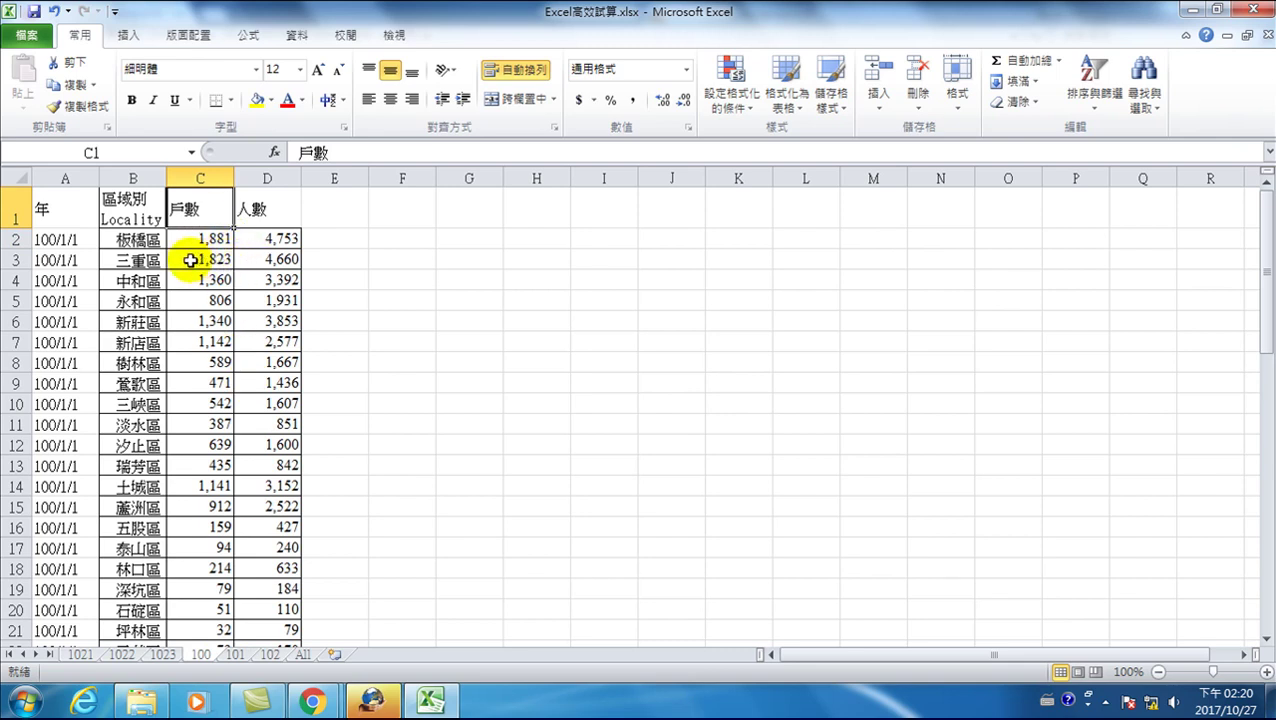
left_click(137, 241)
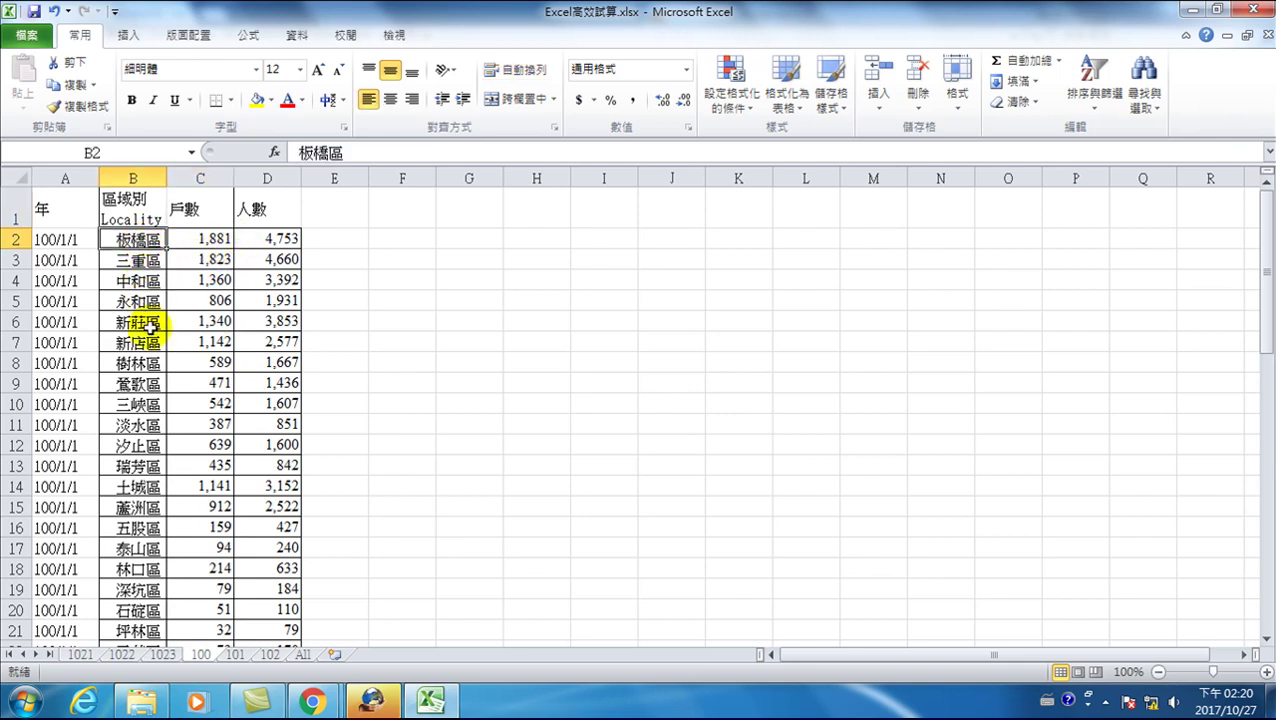
Step: Scroll through sheet 100 to find where the 100/1/1 districts end at 烏來區
scroll(157, 370, "down", 3)
scroll(171, 398, "down", 3)
scroll(185, 484, "down", 3)
scroll(182, 506, "down", 5)
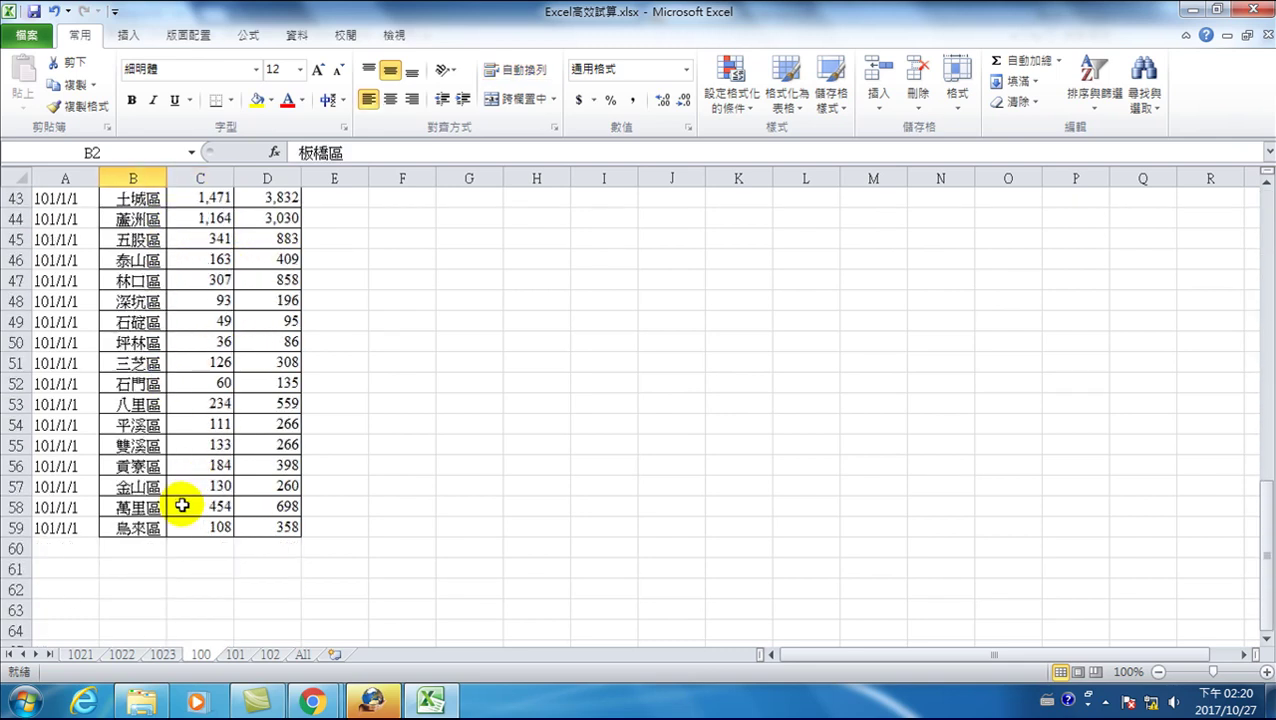
mouse_move(140, 527)
left_mouse_down()
mouse_move(107, 190)
mouse_move(128, 238)
left_mouse_up()
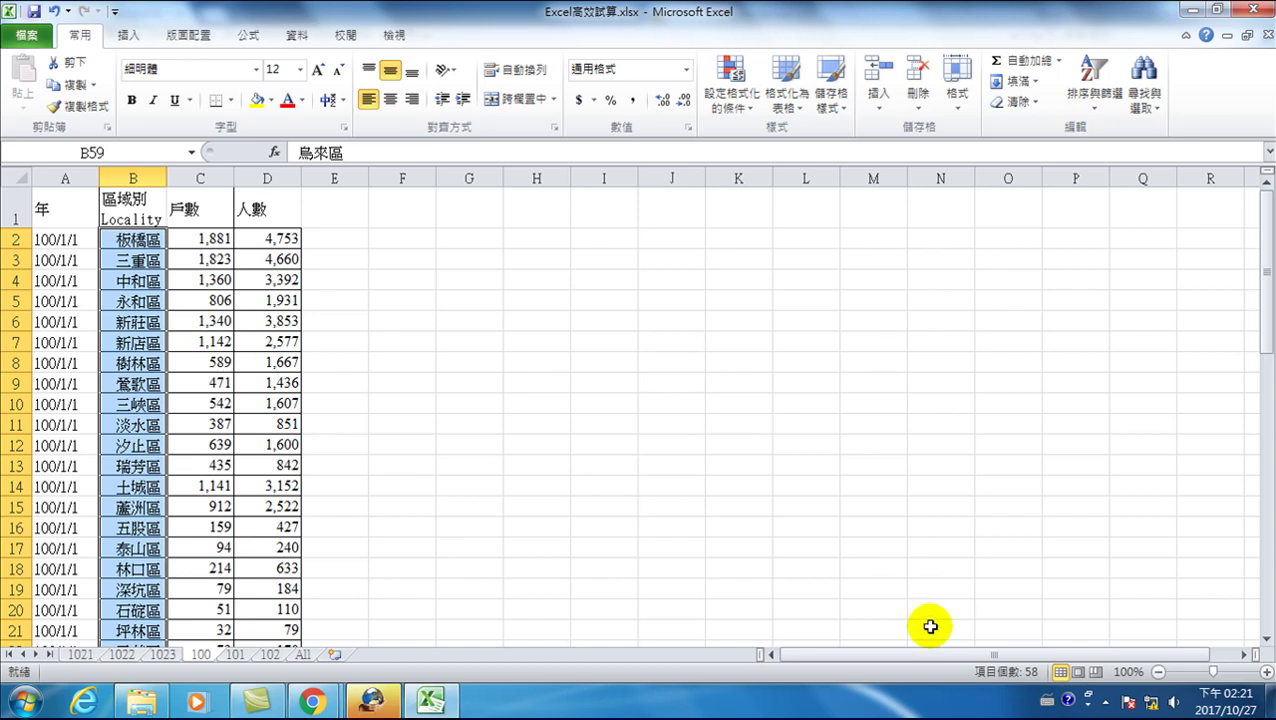
scroll(273, 427, "down", 4)
scroll(245, 456, "down", 1)
scroll(245, 456, "down", 2)
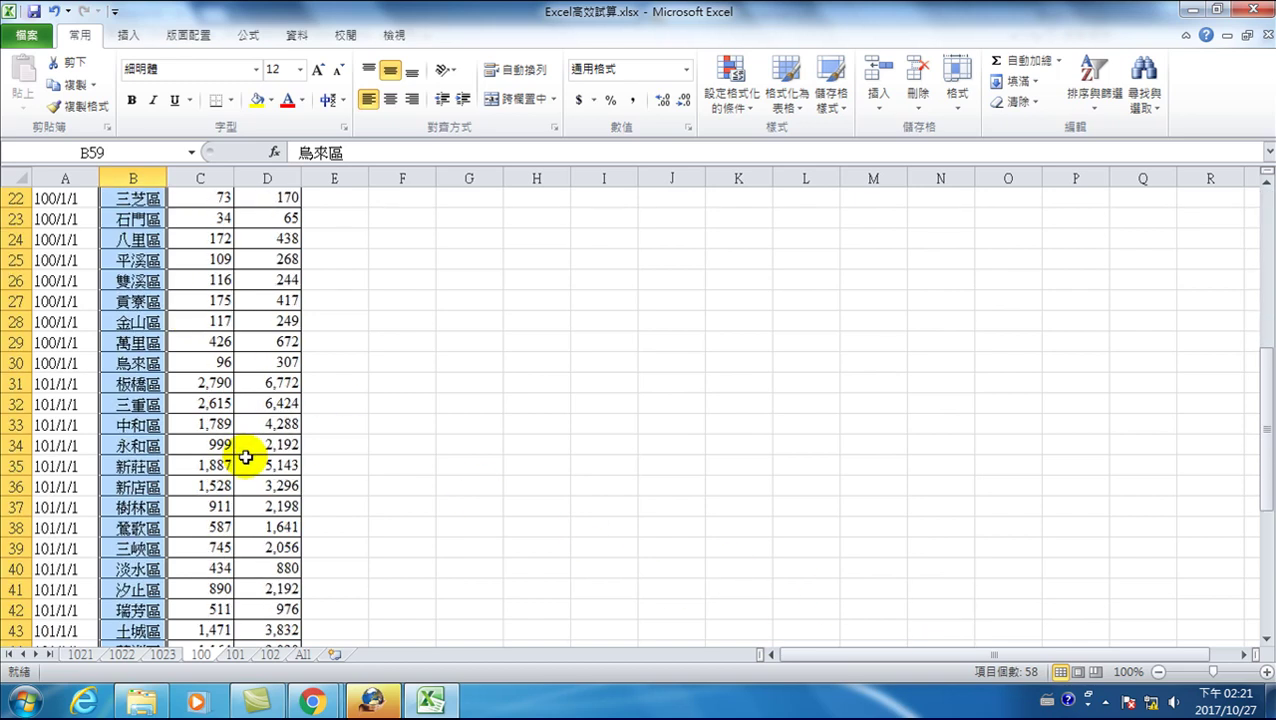
scroll(247, 454, "up", 5)
scroll(248, 456, "up", 1)
scroll(215, 420, "down", 3)
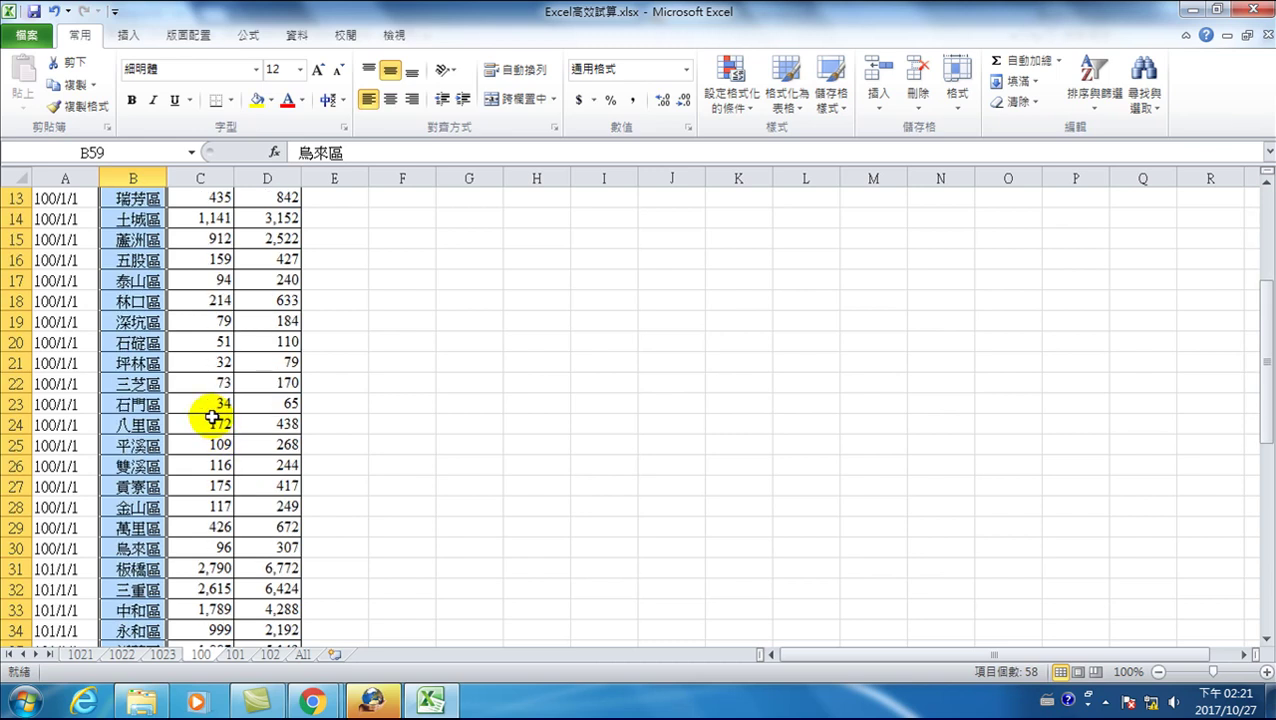
scroll(128, 240, "up", 2)
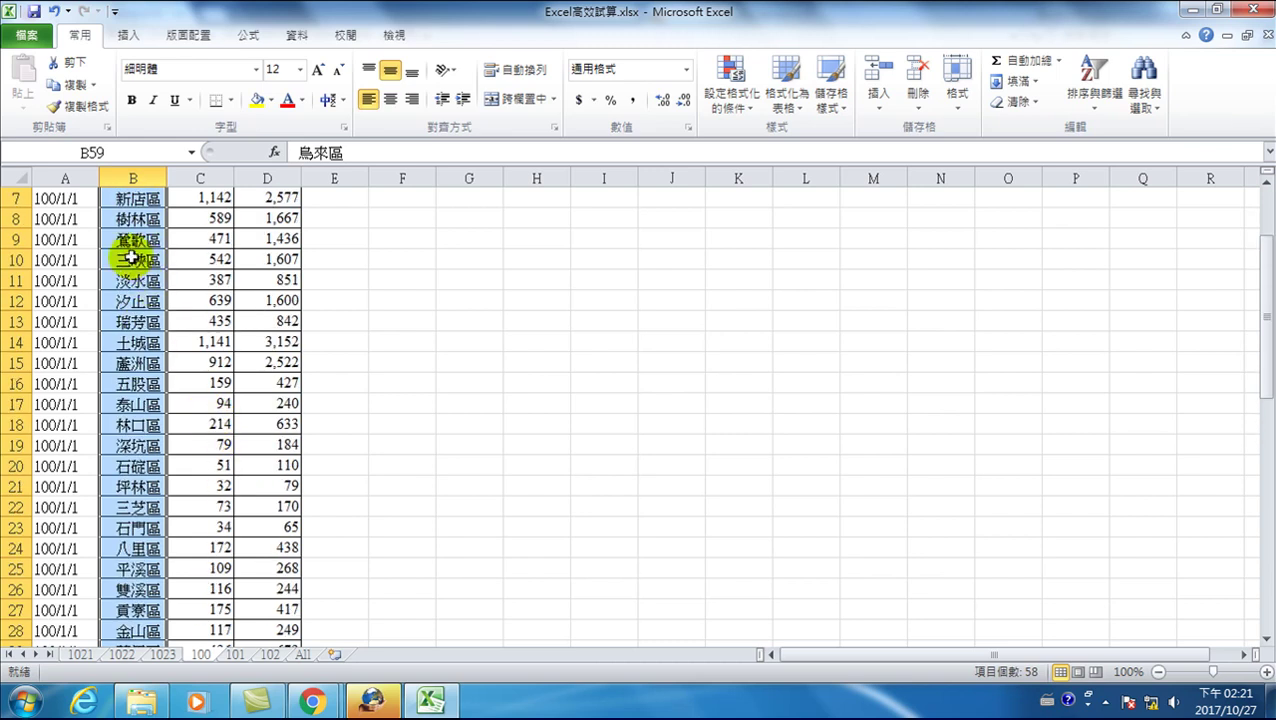
scroll(145, 400, "down", 4)
scroll(148, 480, "down", 5)
scroll(145, 485, "up", 2)
scroll(149, 489, "up", 4)
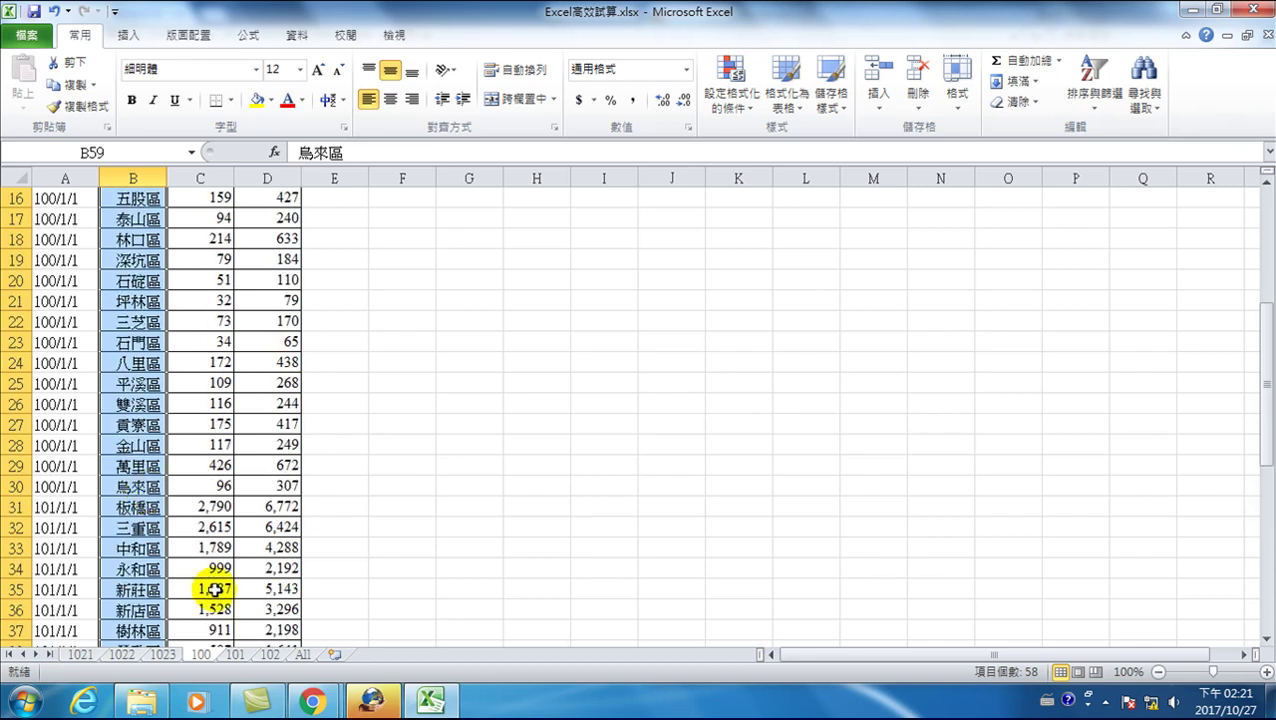
scroll(185, 565, "up", 5)
scroll(88, 320, "down", 3)
scroll(114, 447, "down", 1)
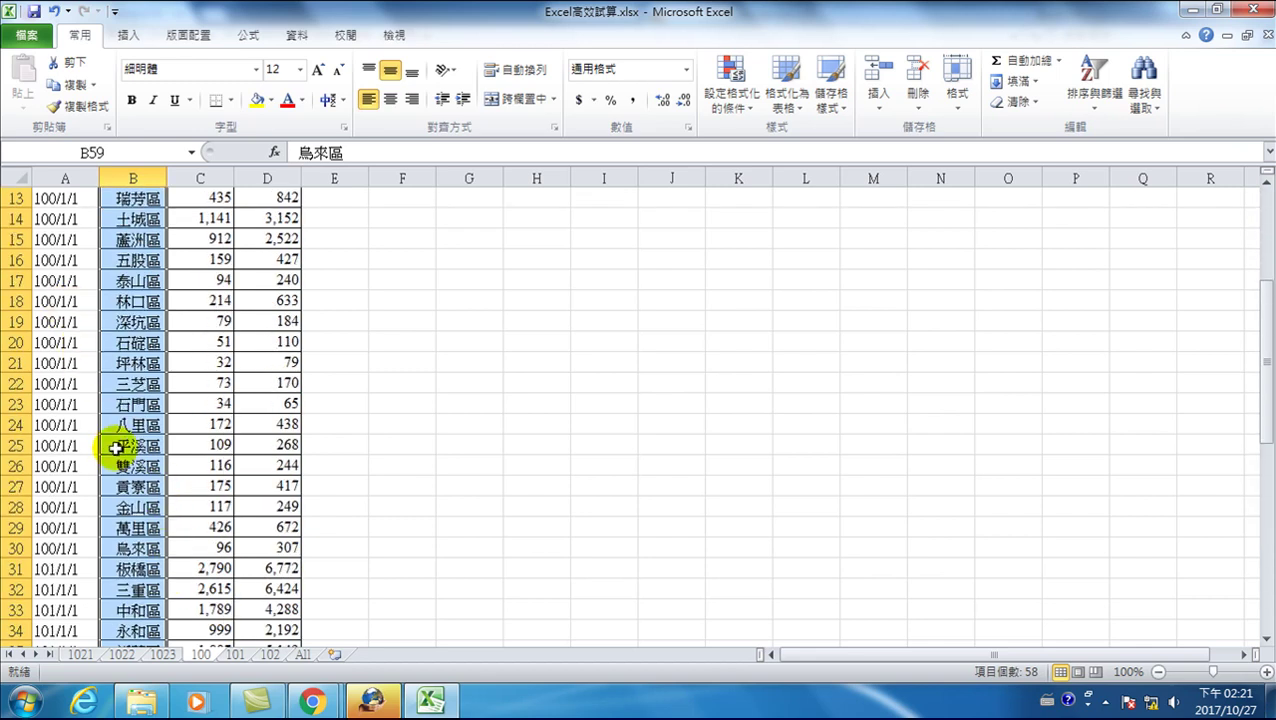
scroll(114, 447, "down", 3)
Step: Delete rows 31–59 holding the 101/1/1 data and return to the top of the sheet
left_click_drag(15, 383, 16, 616)
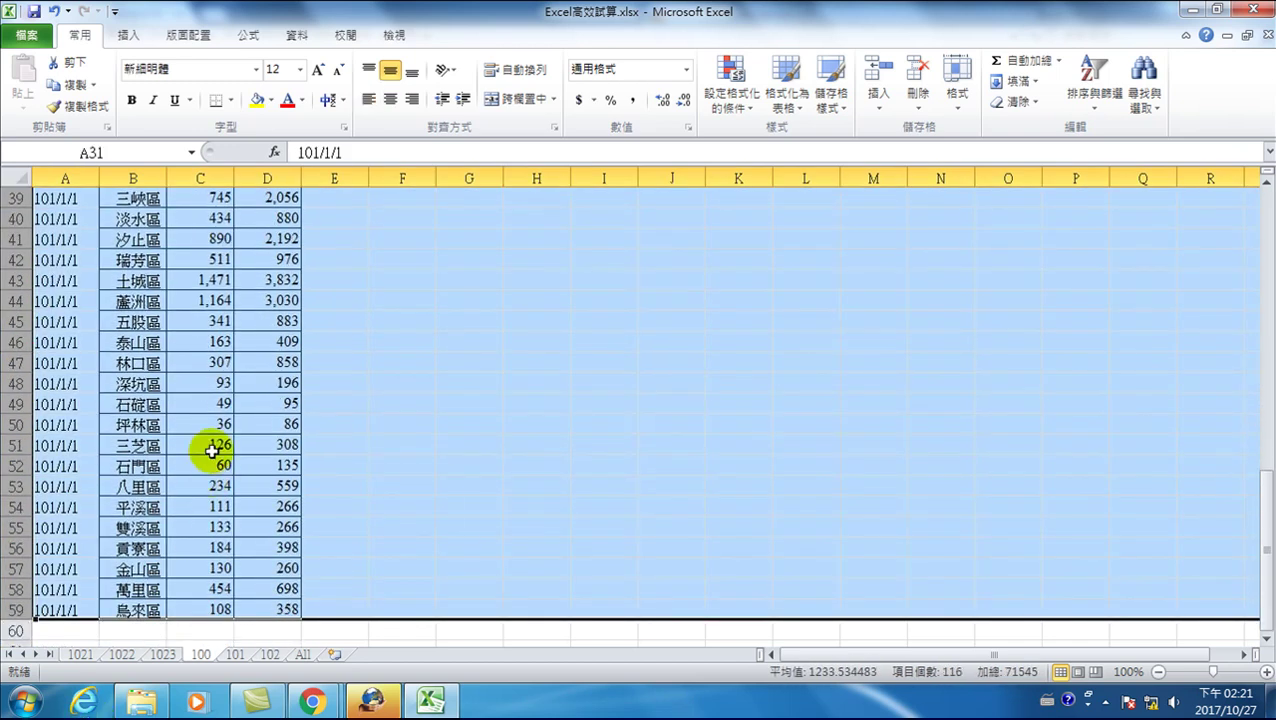
right_click(212, 450)
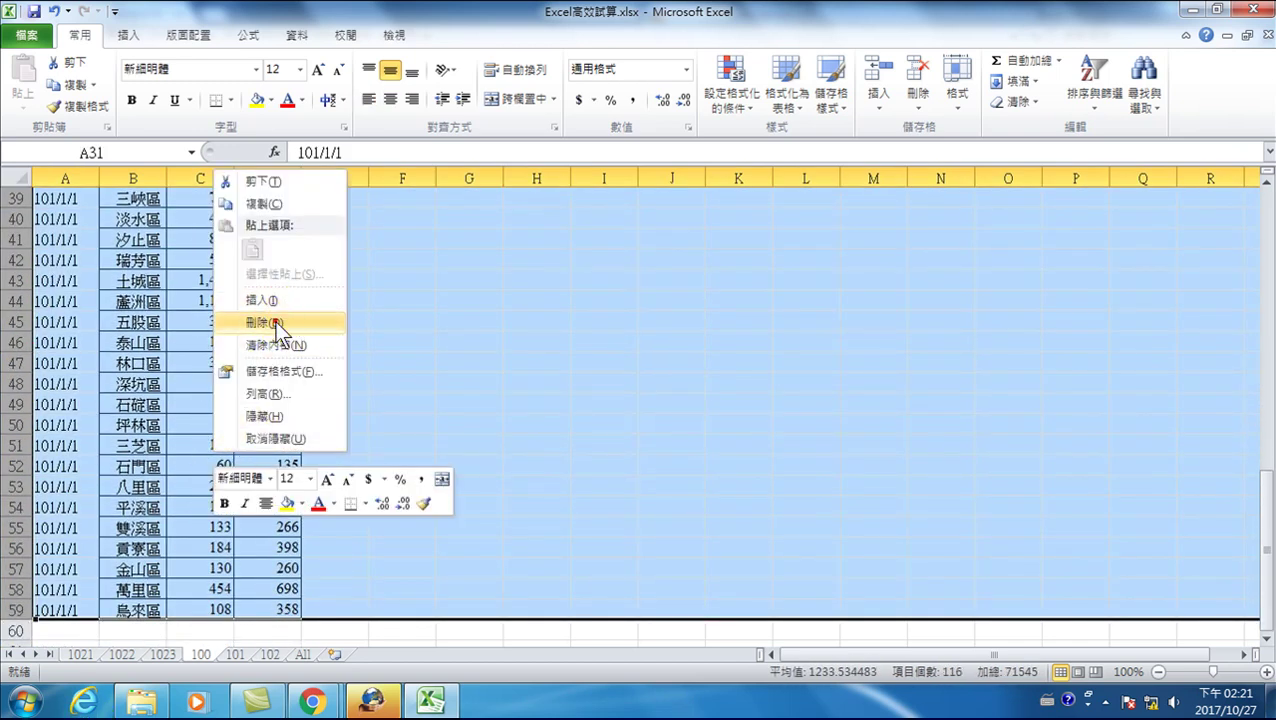
left_click(275, 323)
scroll(130, 325, "up", 6)
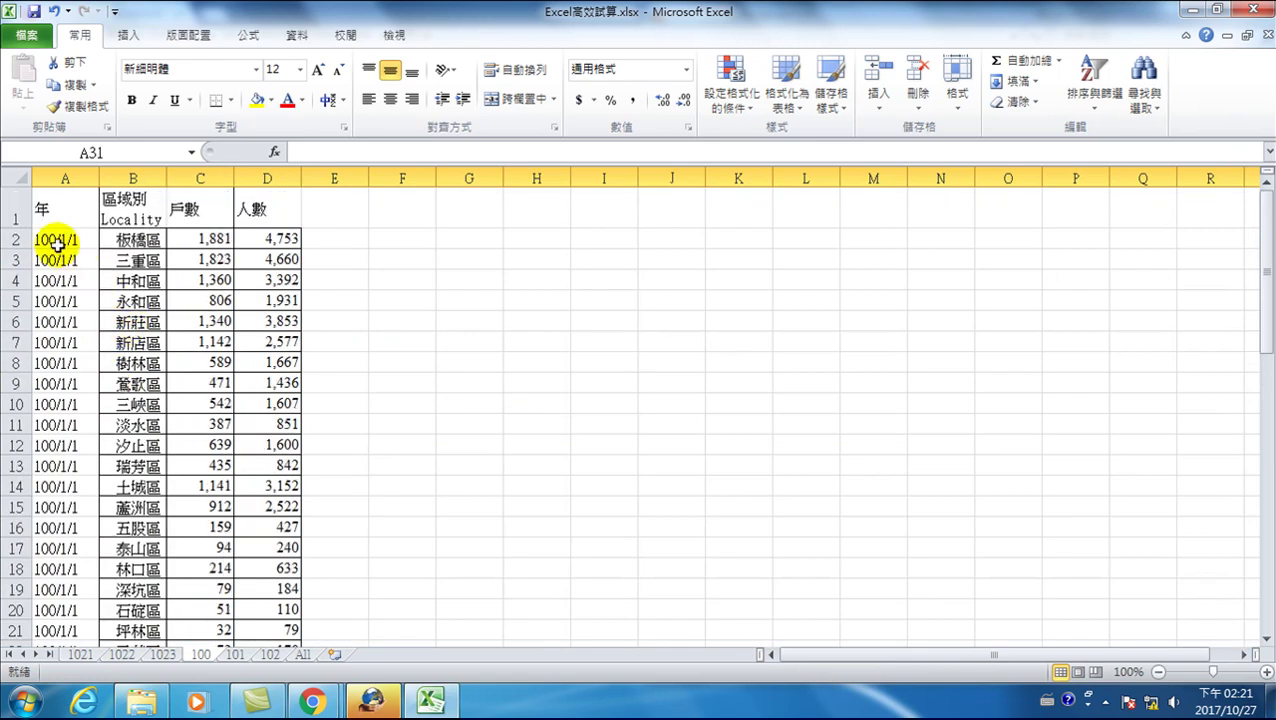
left_click(140, 240)
scroll(162, 510, "down", 3)
scroll(135, 507, "up", 1)
scroll(135, 507, "up", 2)
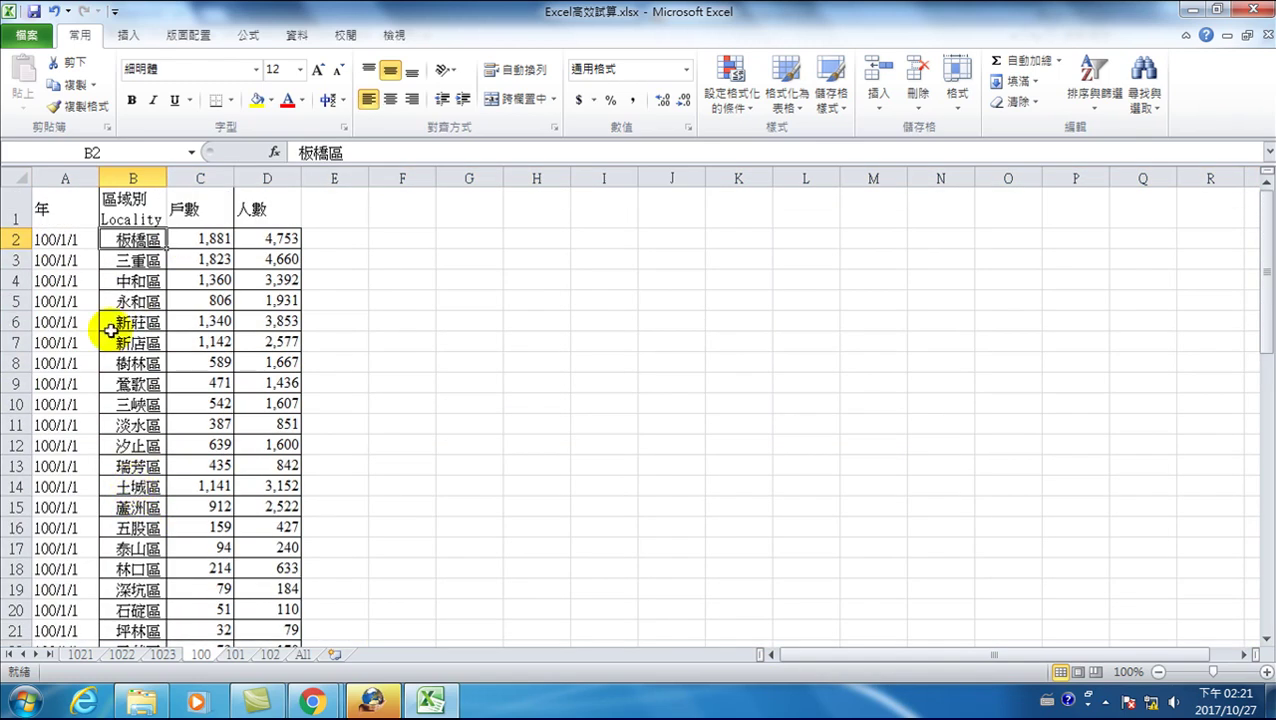
left_click(237, 654)
scroll(100, 475, "down", 3)
scroll(99, 480, "up", 3)
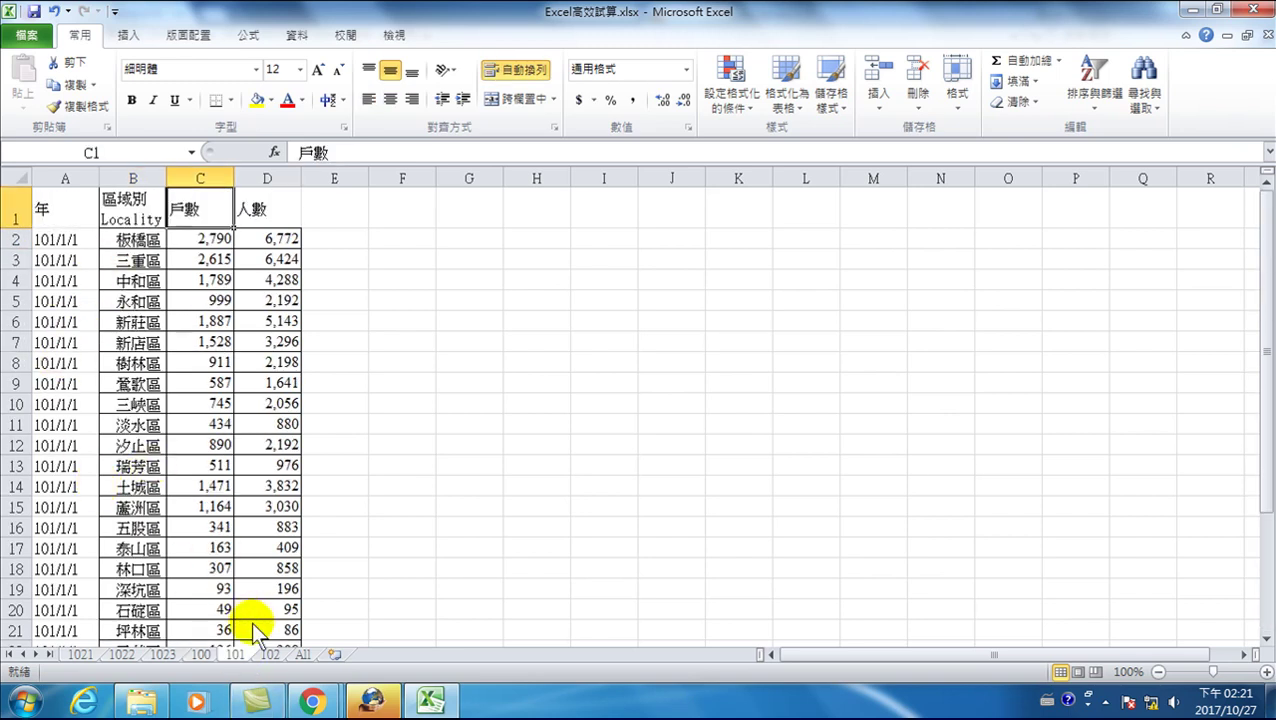
left_click(270, 654)
scroll(128, 420, "down", 3)
scroll(150, 440, "up", 3)
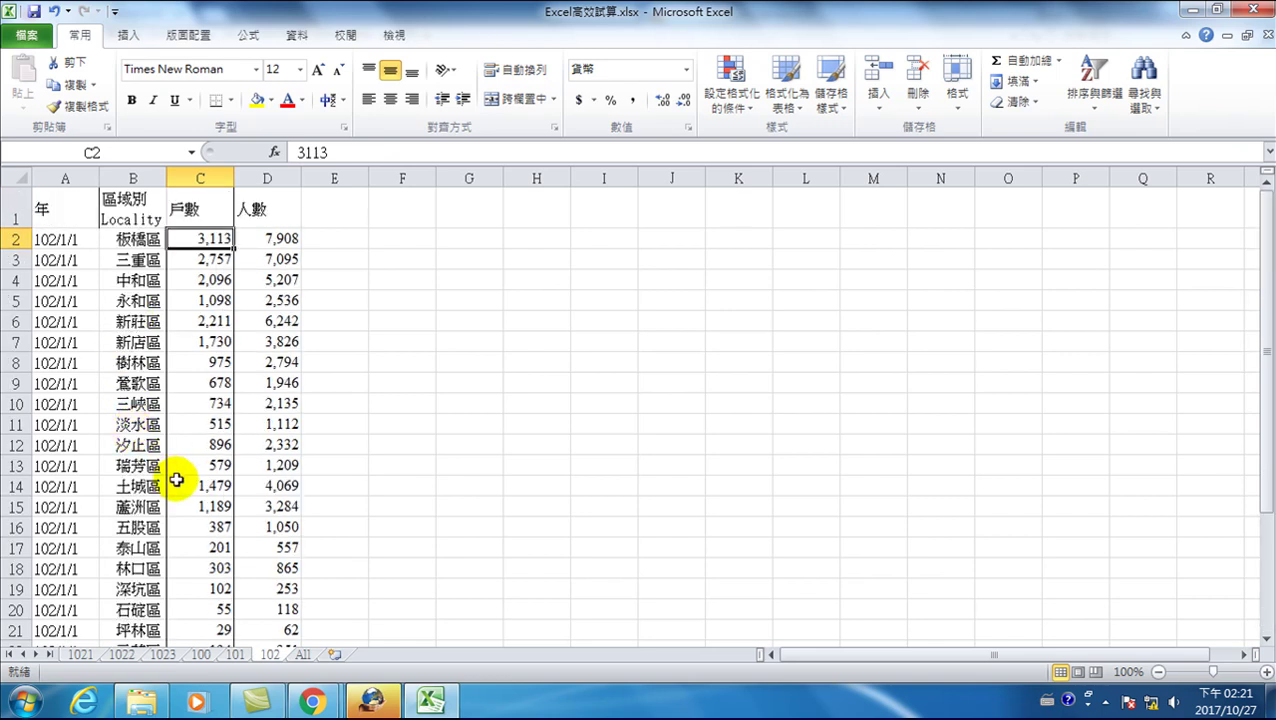
left_click(133, 239)
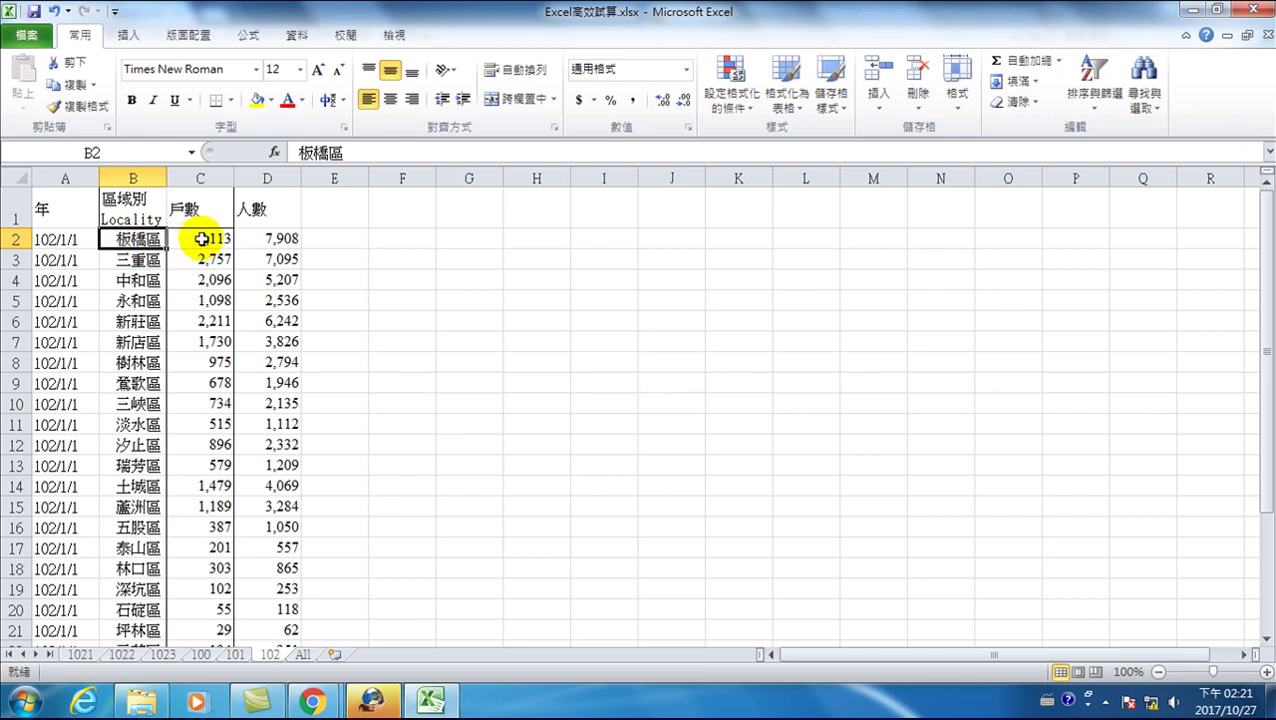
left_click(204, 238)
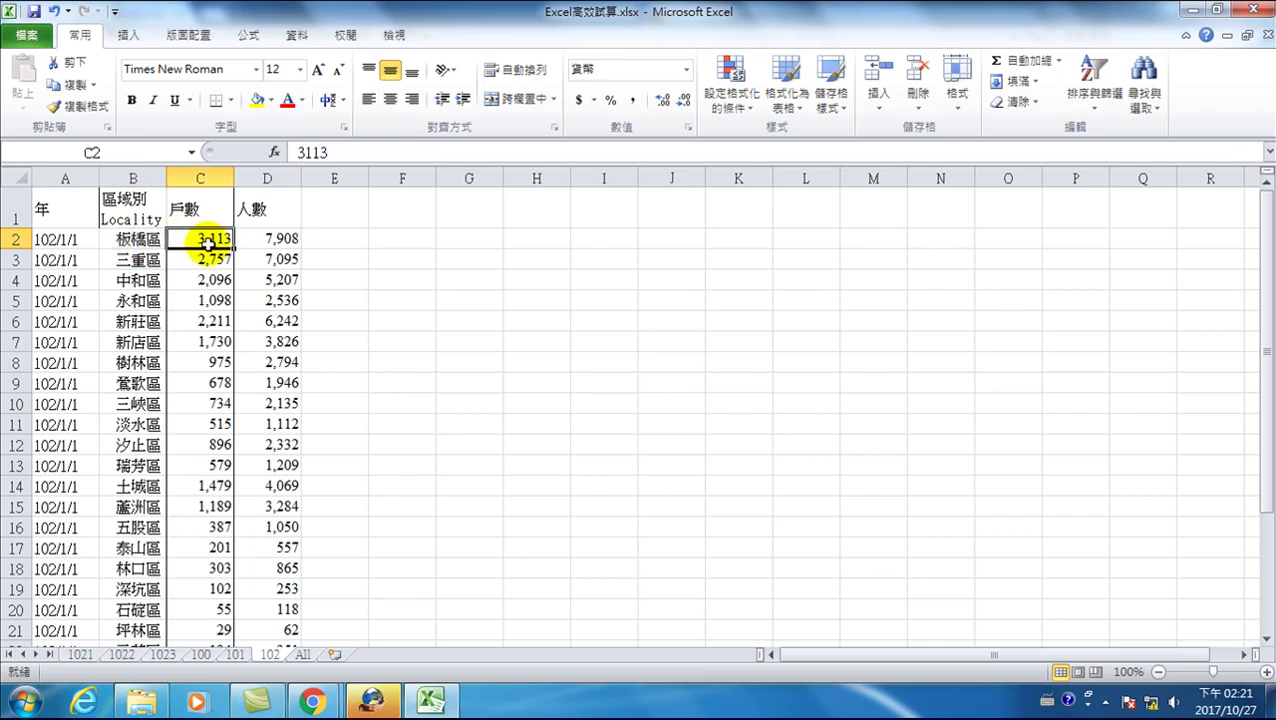
left_click(264, 238)
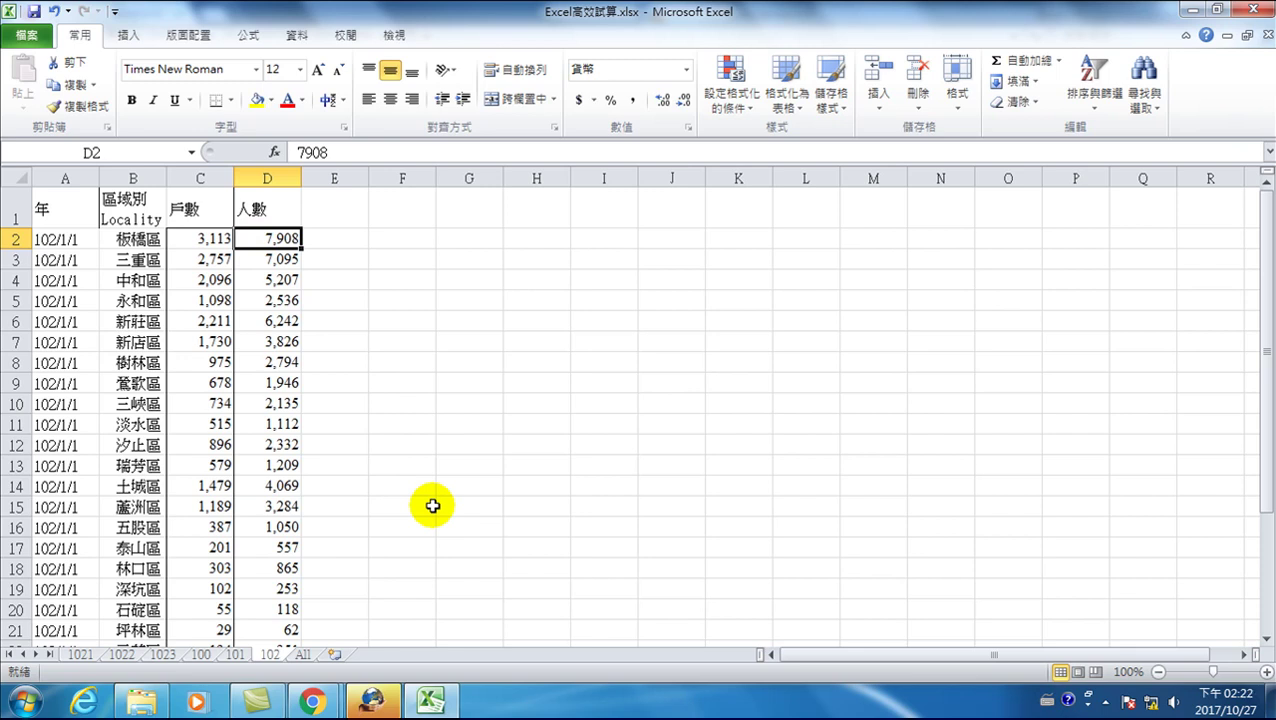
left_click(463, 201)
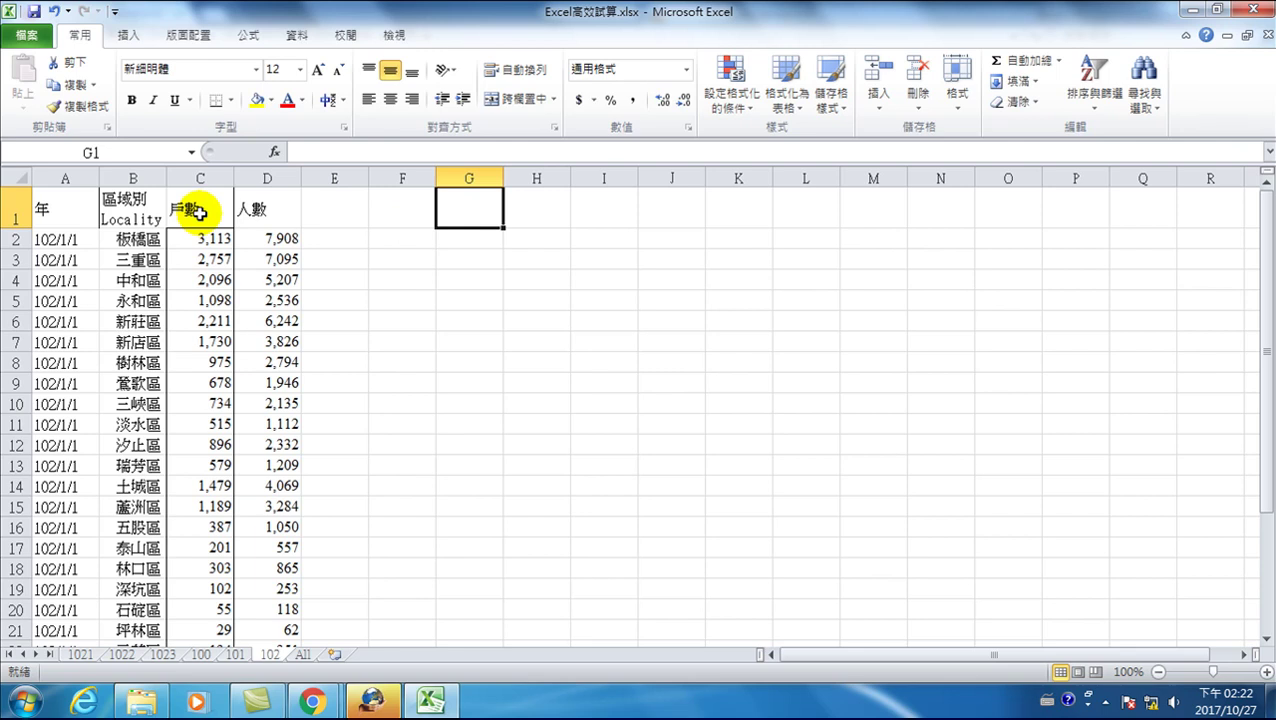
left_click(199, 212)
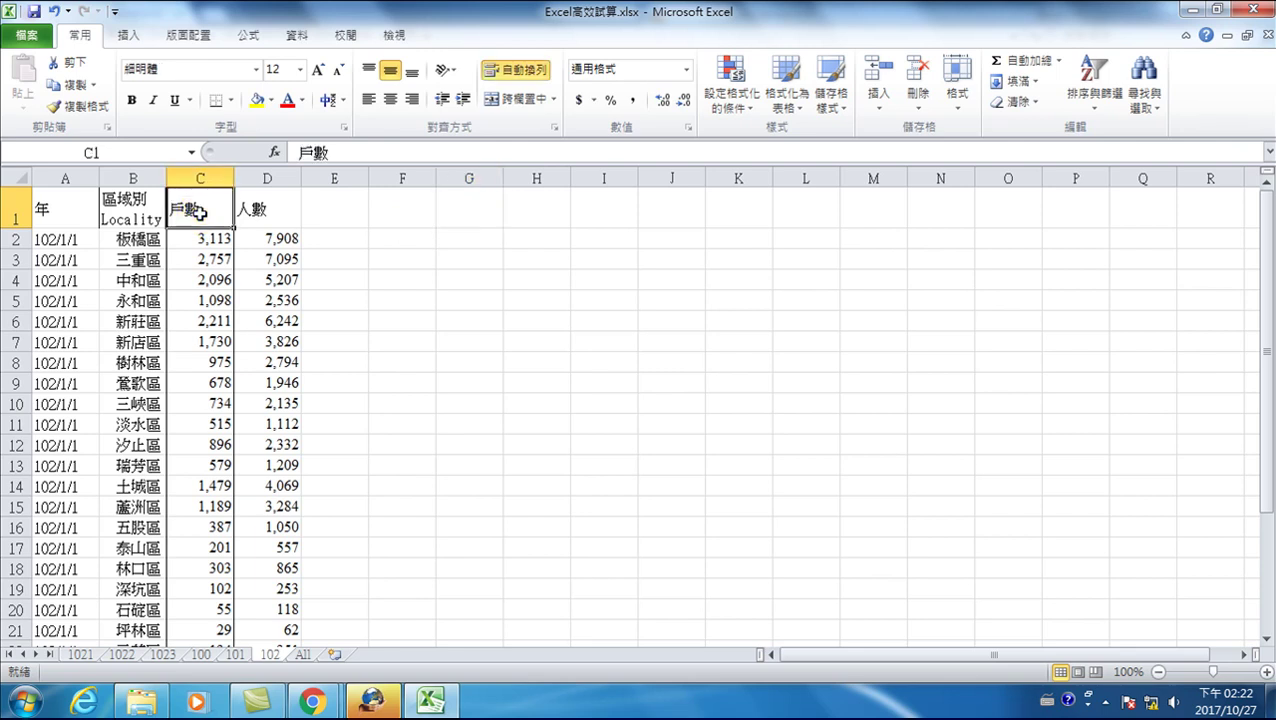
left_click(234, 652)
left_click(197, 209)
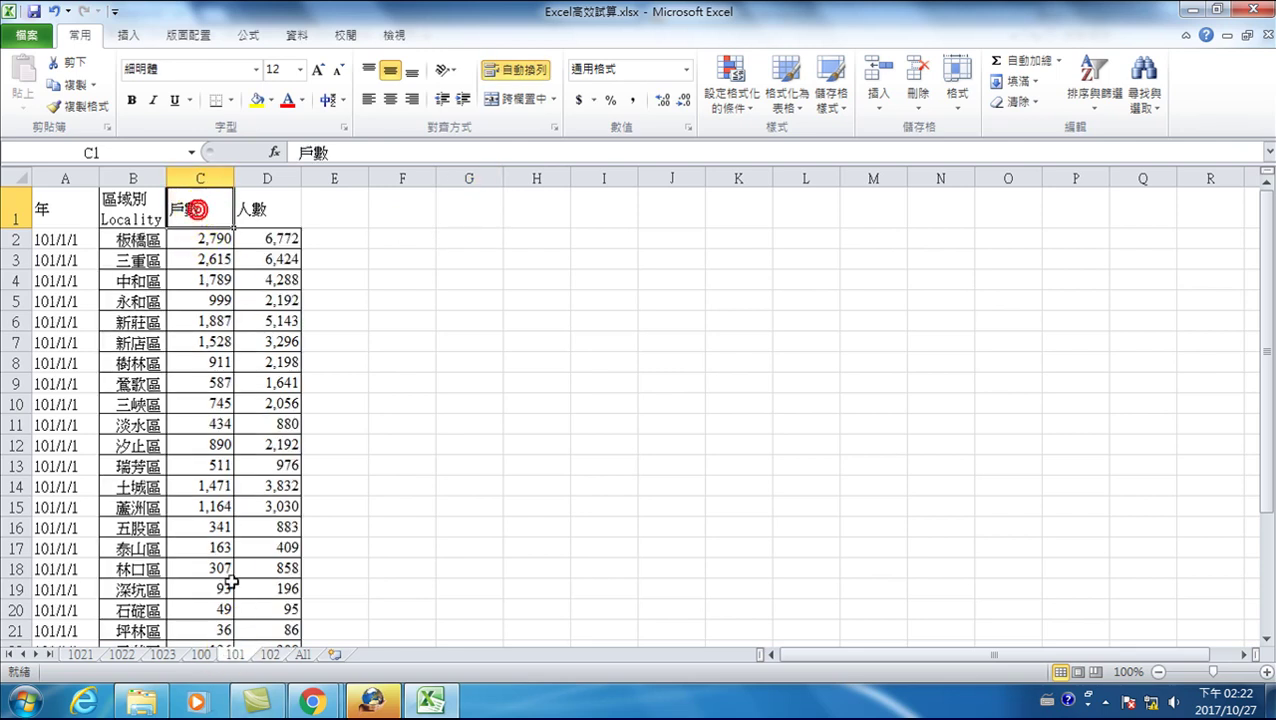
left_click(201, 654)
left_click(206, 209)
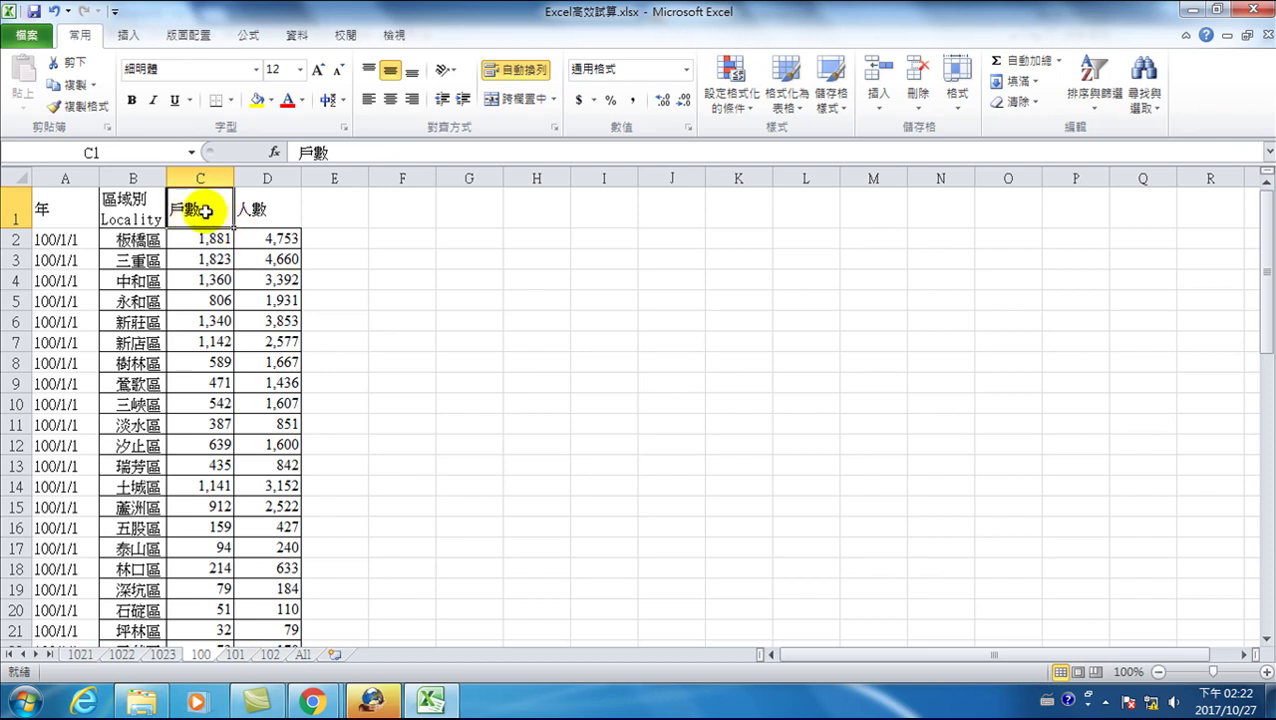
left_click(265, 203)
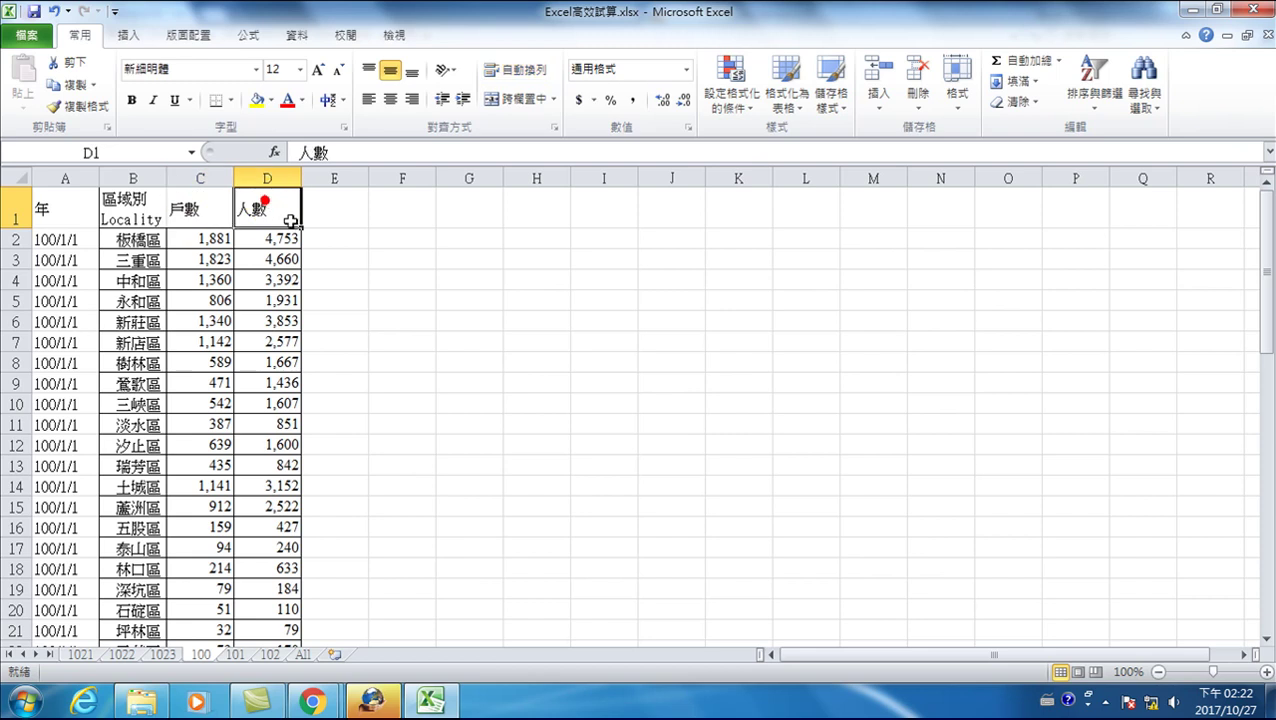
left_click(196, 208)
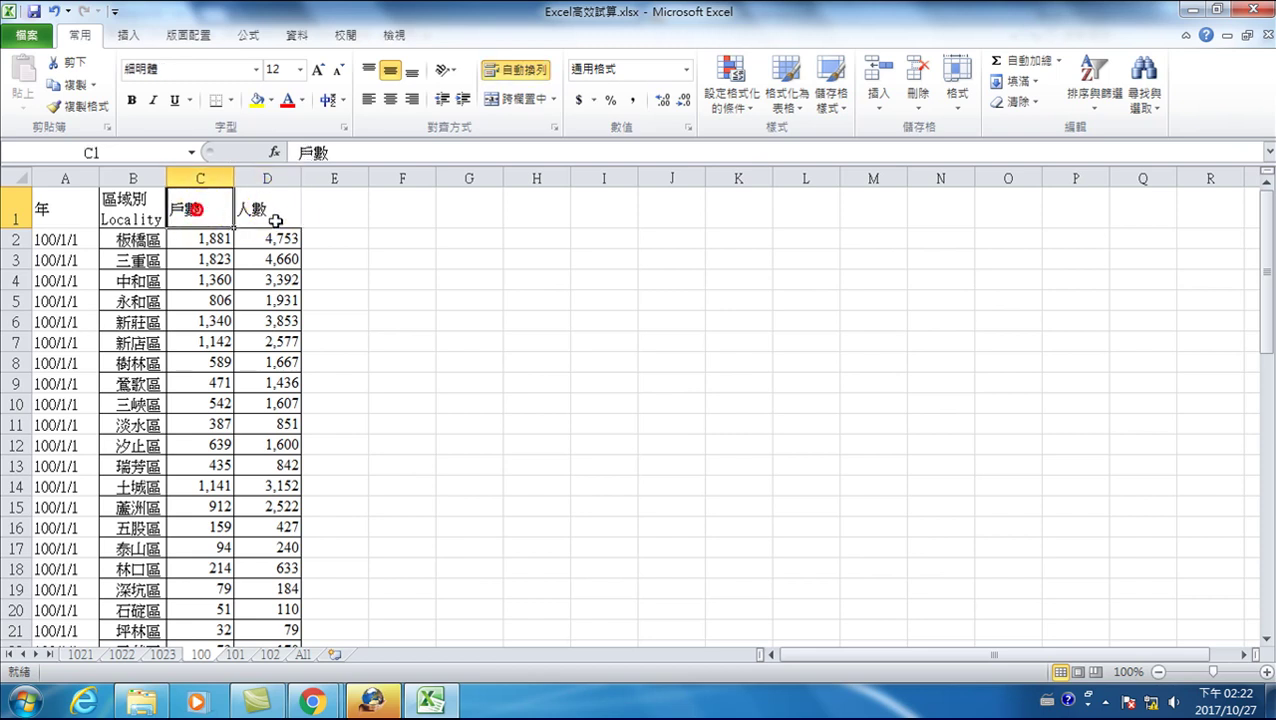
left_click(447, 207)
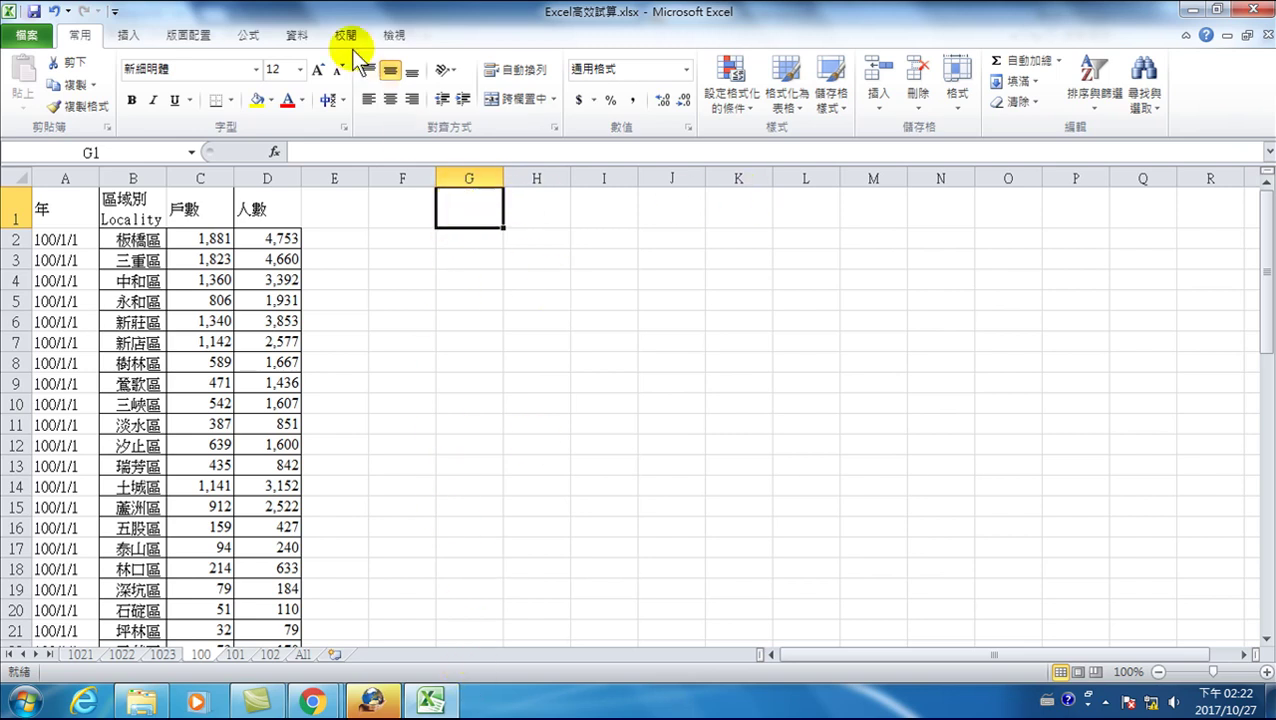
Step: Open 合併彙算 (Consolidate) from the 資料 tab and choose 平均值 (Average) as the function
left_click(293, 36)
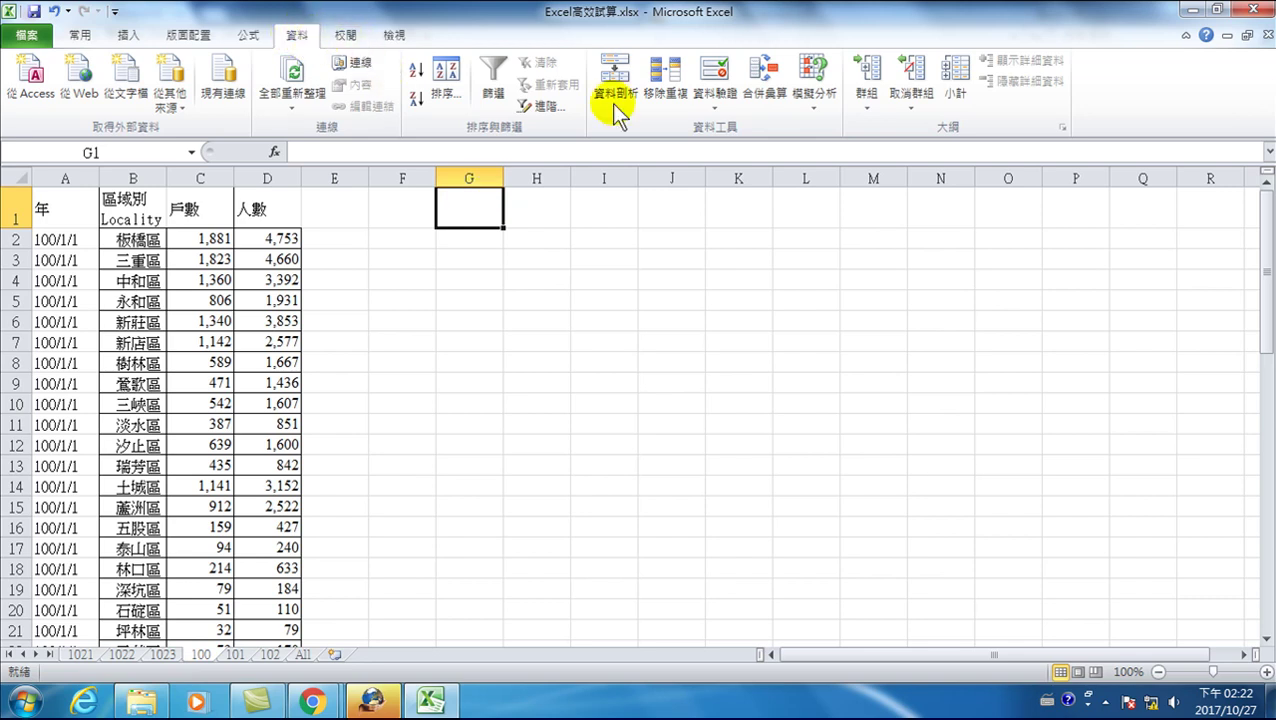
left_click(765, 76)
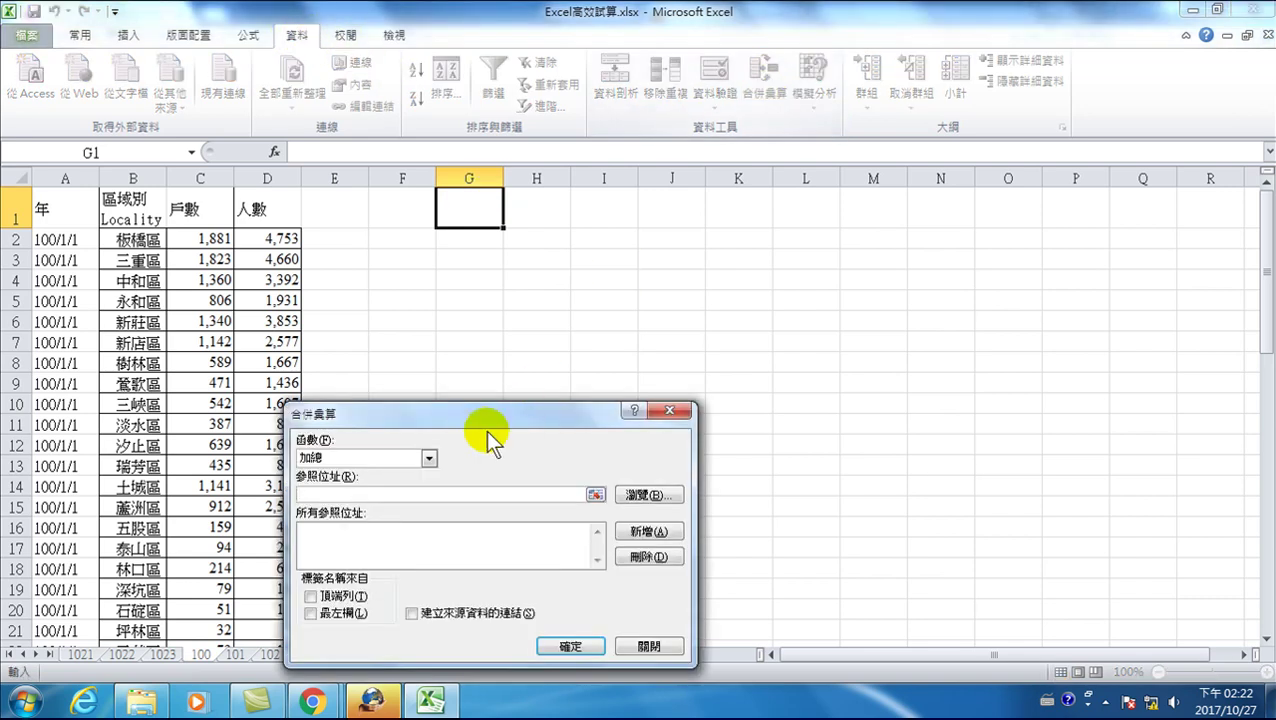
left_click_drag(483, 422, 803, 299)
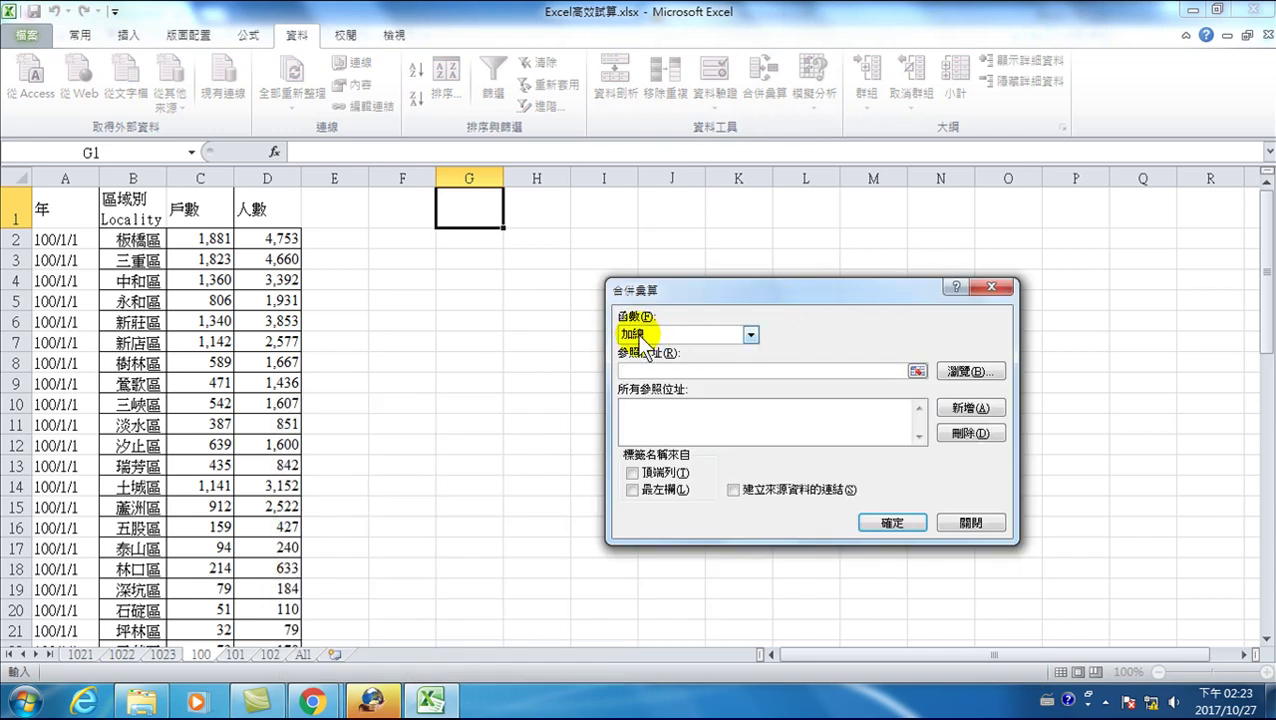
left_click(640, 338)
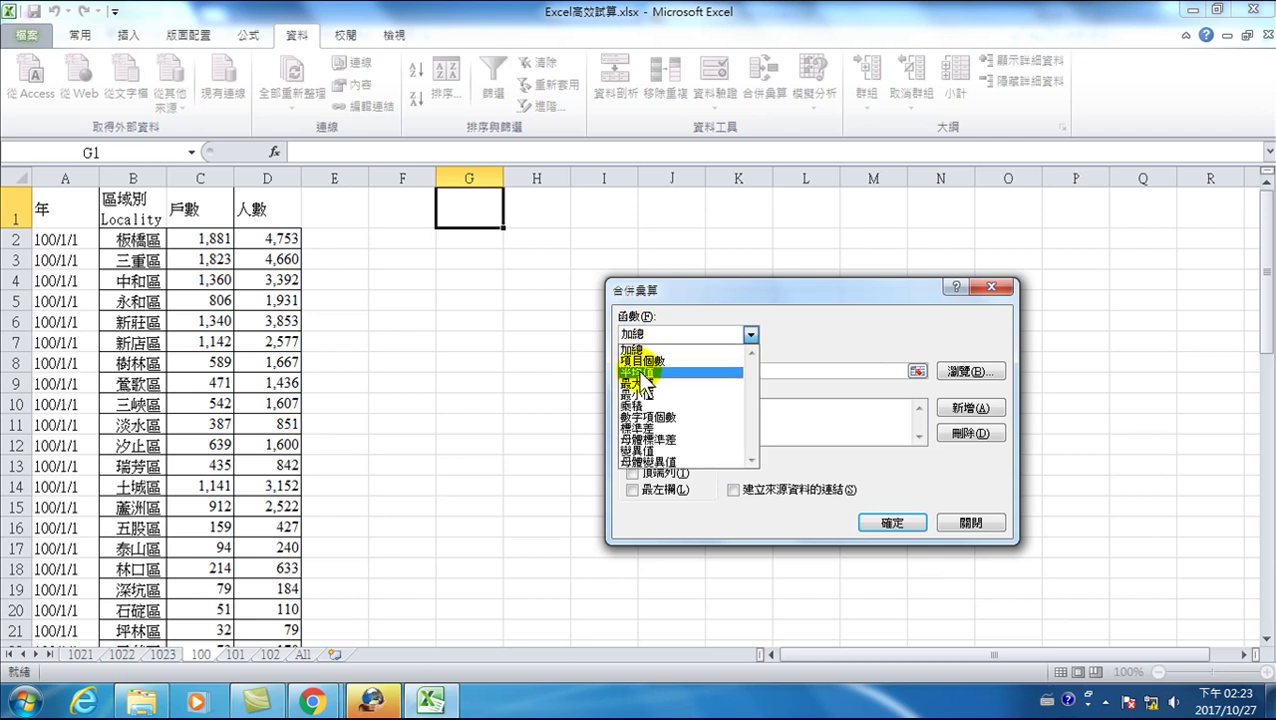
left_click(640, 372)
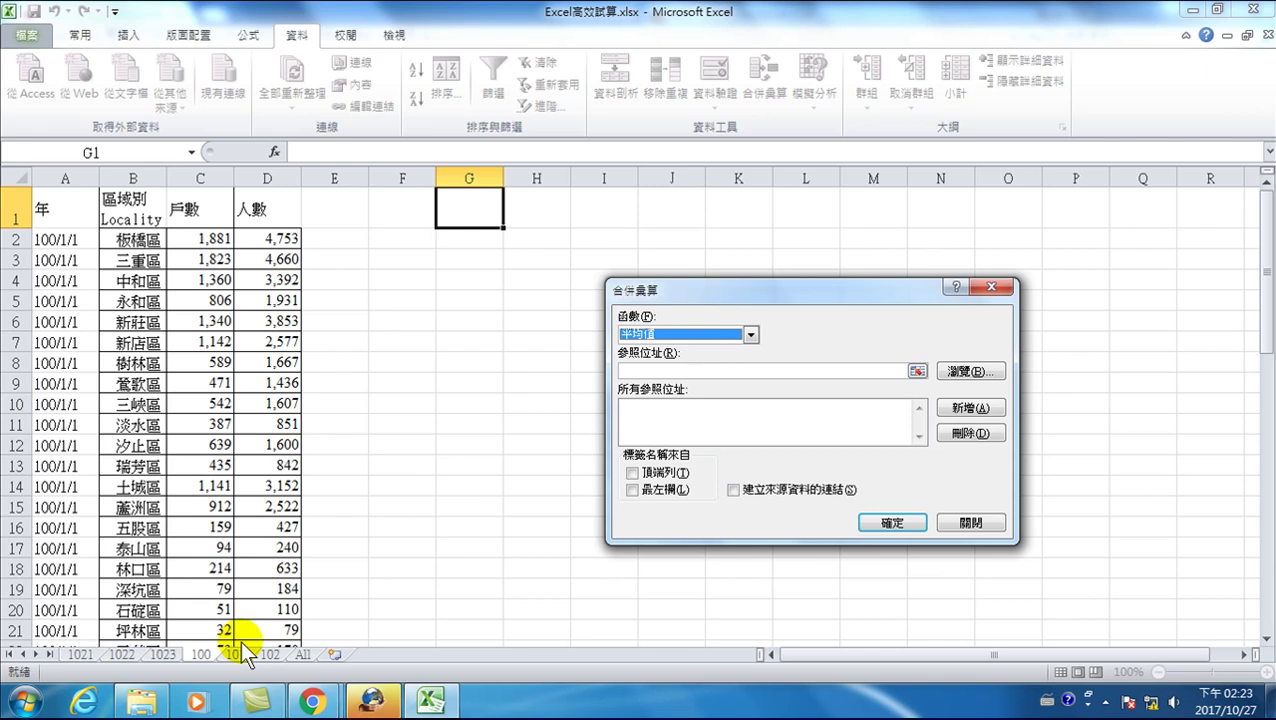
Step: Add sheet 100's B1:D30 as the first consolidation reference
left_click(645, 372)
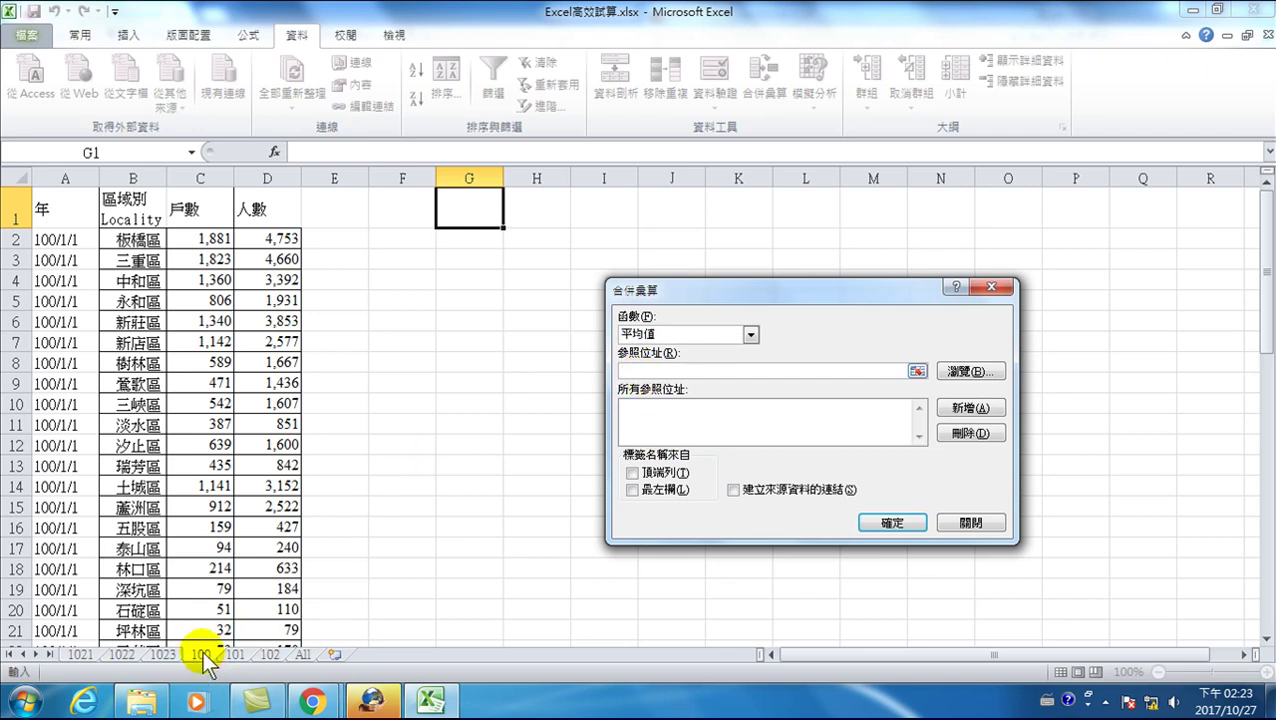
left_click_drag(128, 210, 234, 222)
left_click(125, 218)
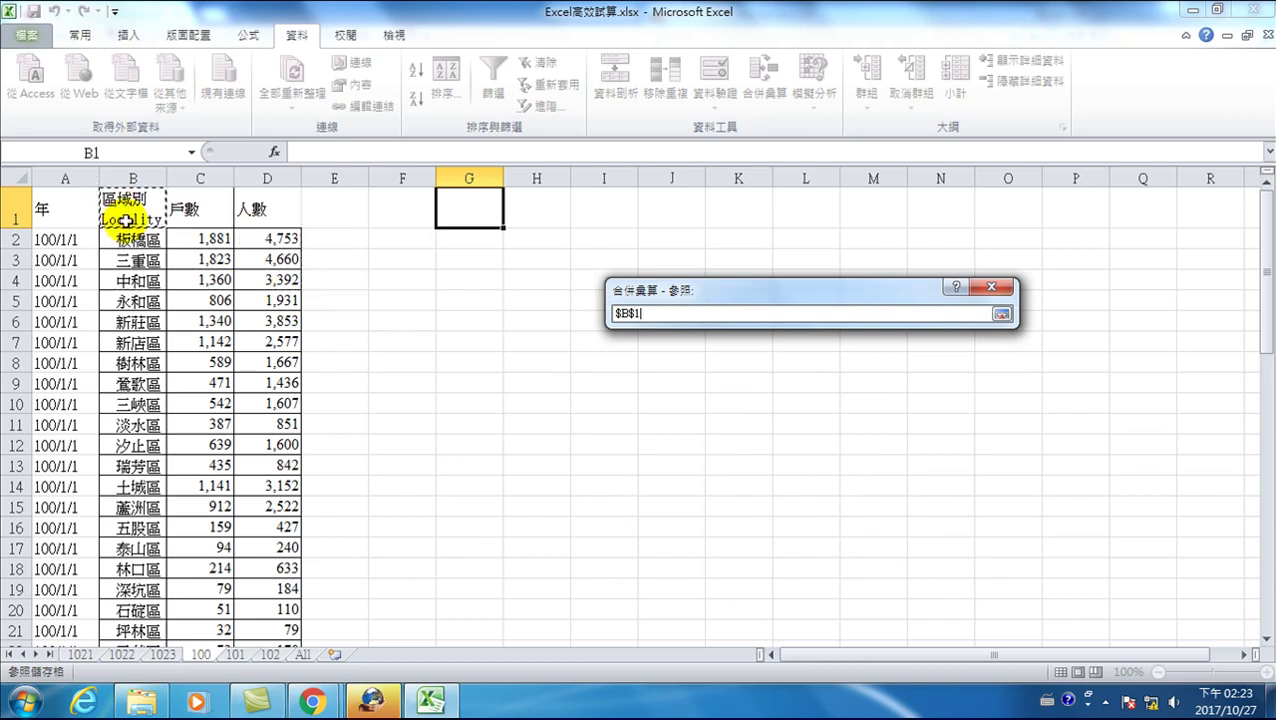
mouse_move(125, 220)
left_mouse_down()
mouse_move(265, 292)
mouse_move(256, 655)
left_mouse_up()
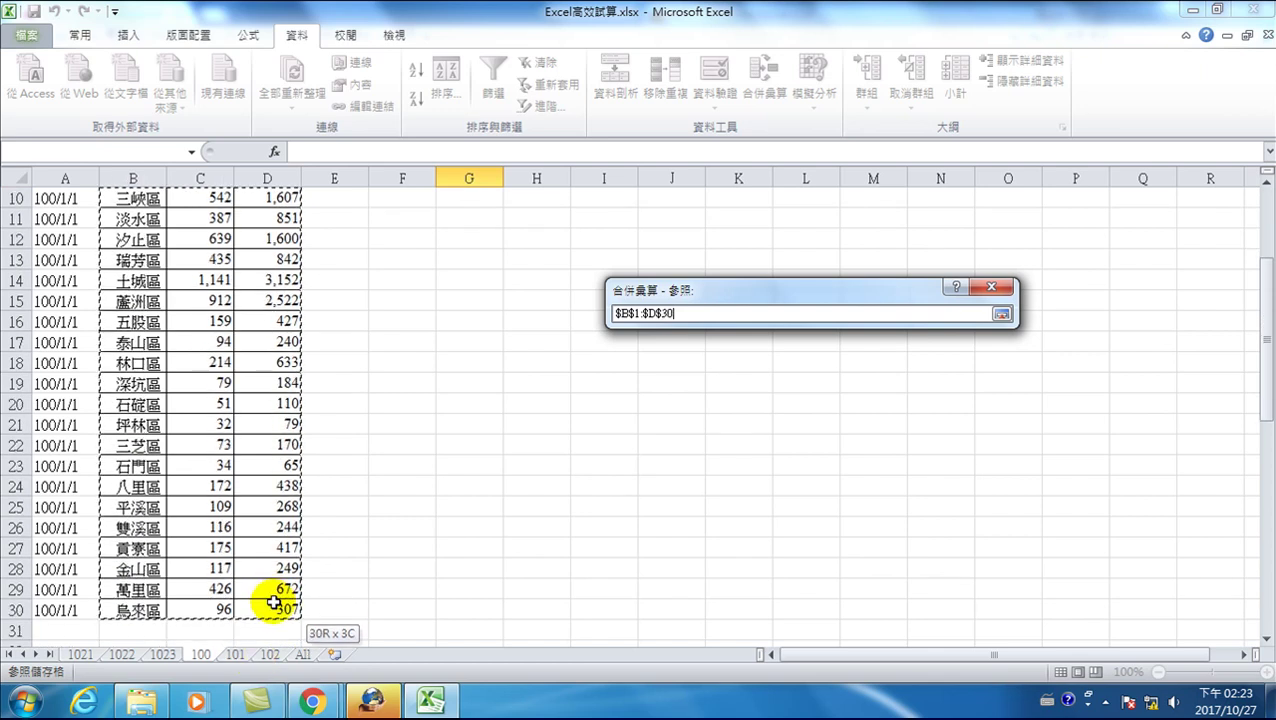
left_click_drag(256, 655, 272, 604)
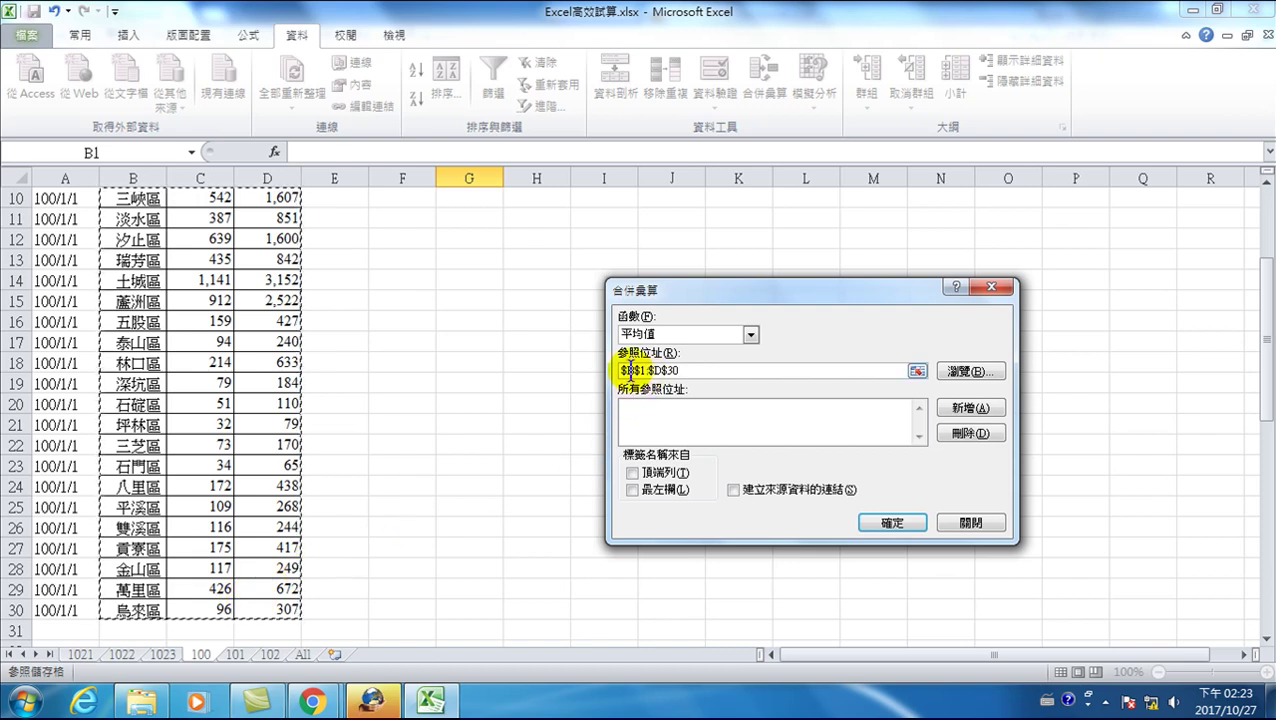
left_click(967, 407)
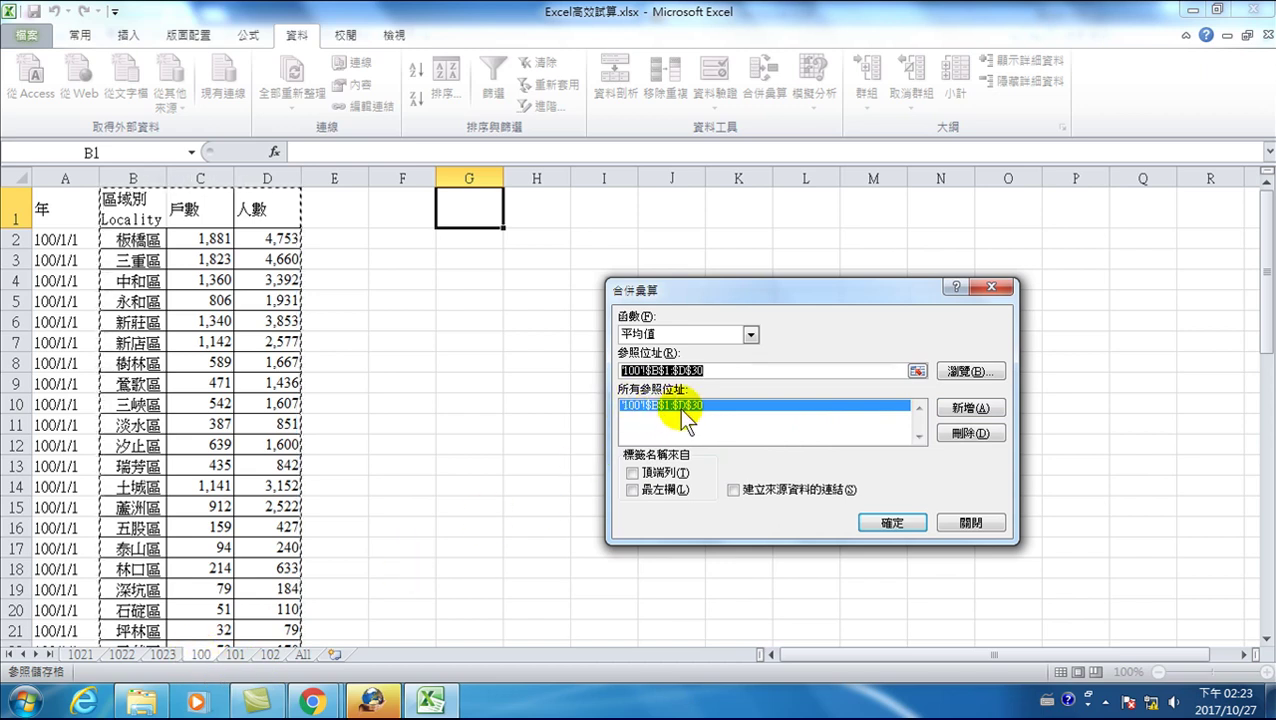
Step: Add sheet 101's B1:D30 as a consolidation reference
left_click(240, 655)
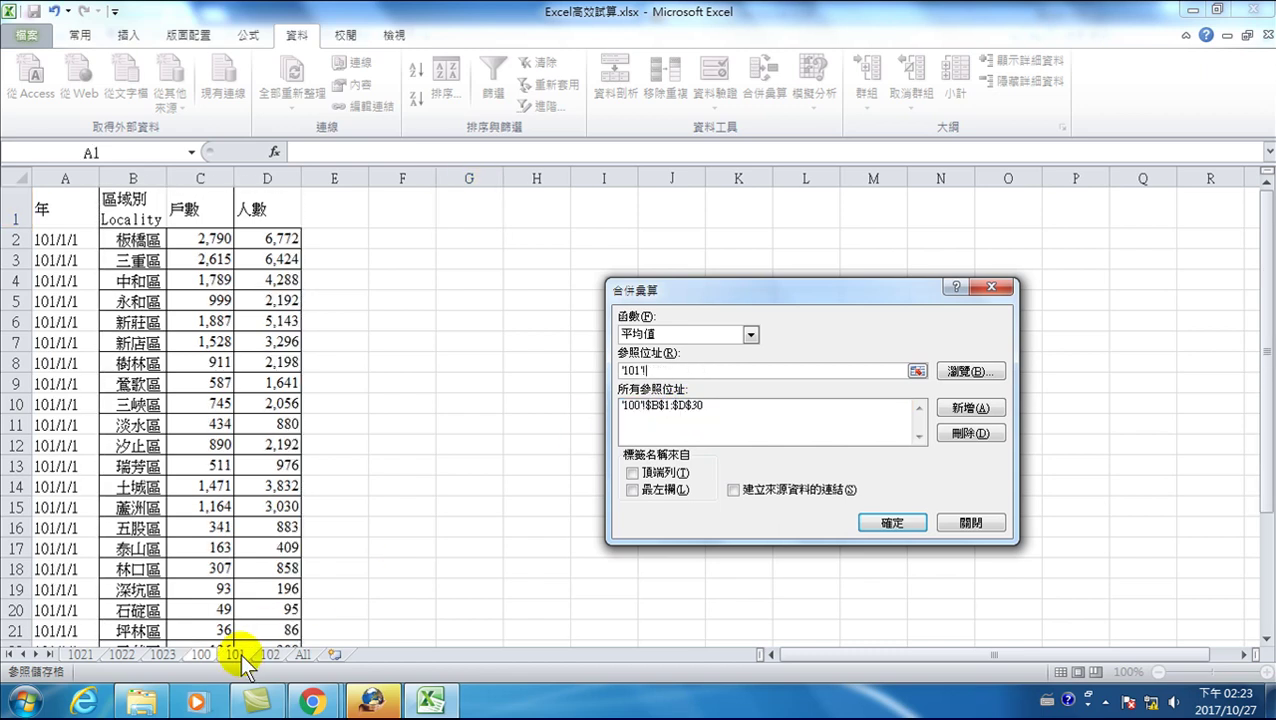
mouse_move(130, 200)
left_mouse_down()
mouse_move(261, 415)
mouse_move(269, 656)
left_mouse_up()
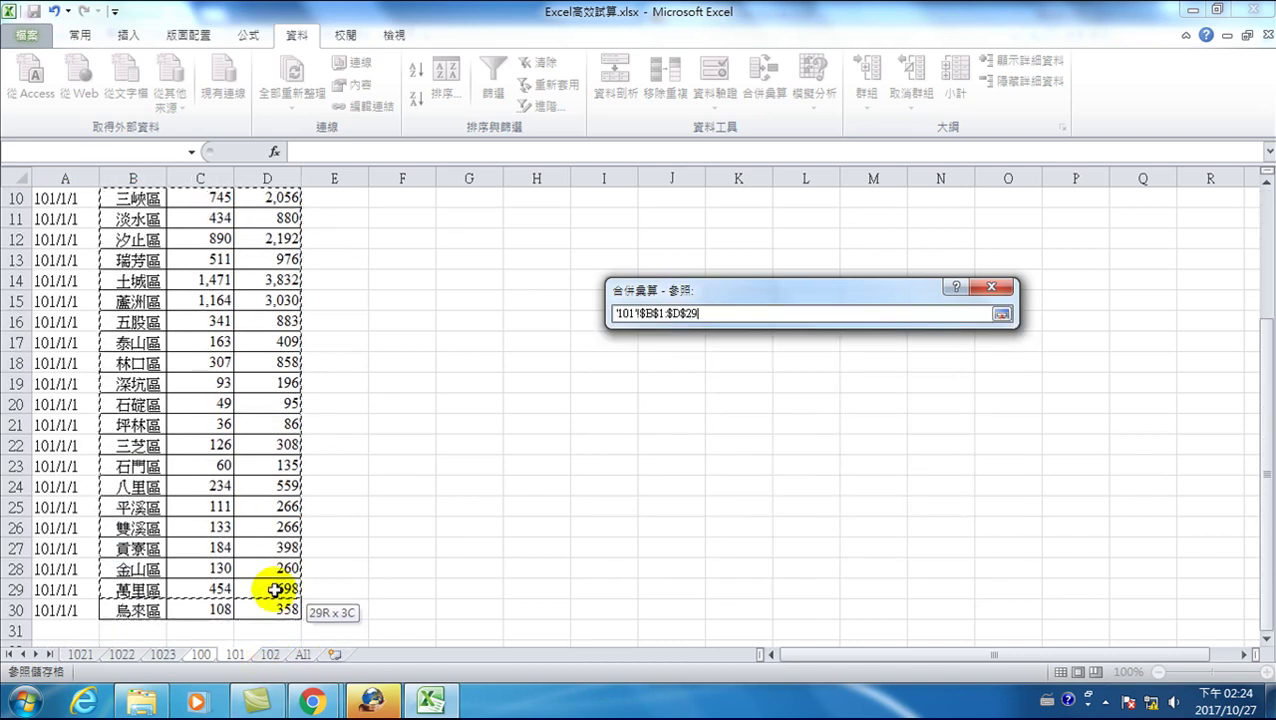
left_click_drag(269, 656, 270, 603)
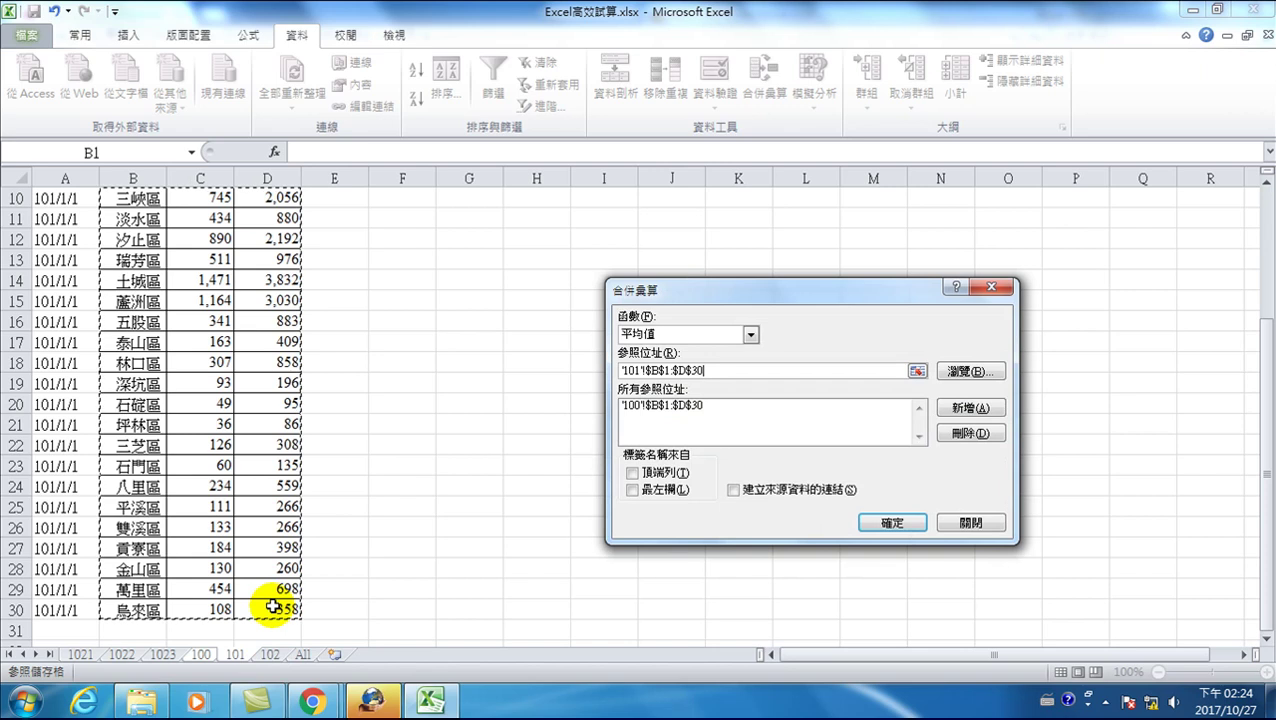
left_click(966, 408)
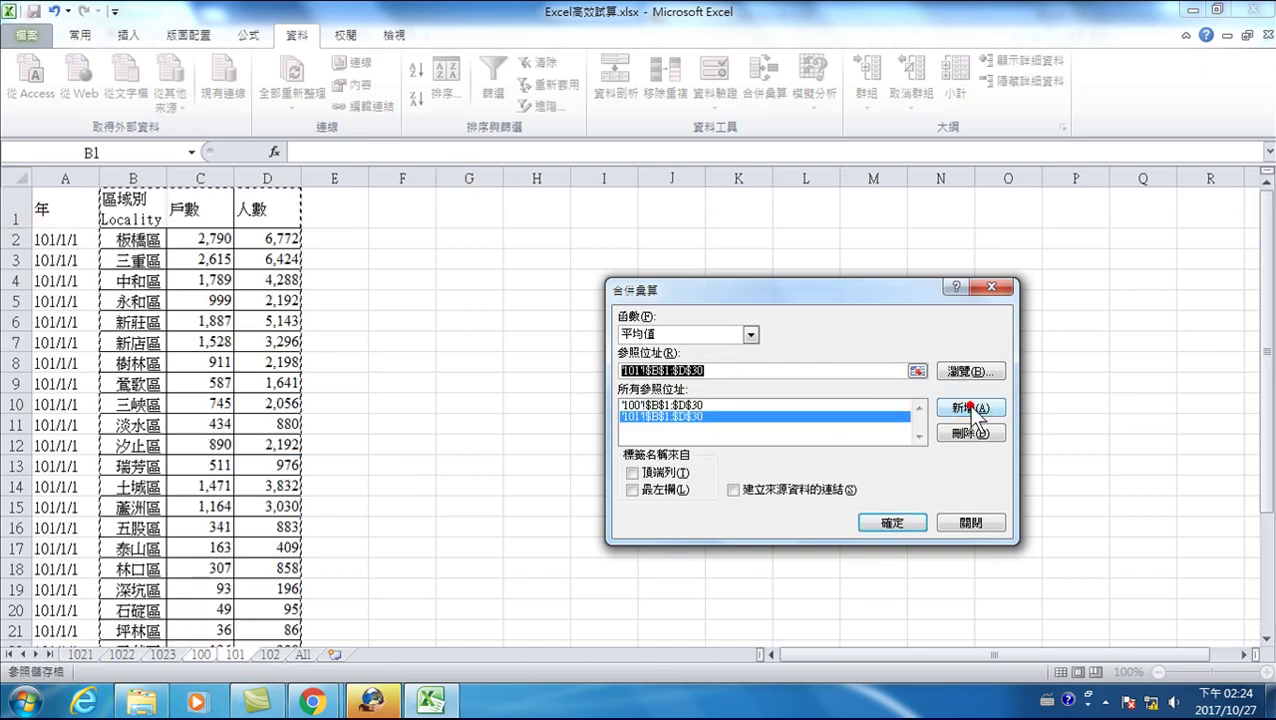
Step: Add sheet 102's B1:D30 and enable left-column and top-row labels
left_click(268, 655)
left_click_drag(135, 199, 272, 595)
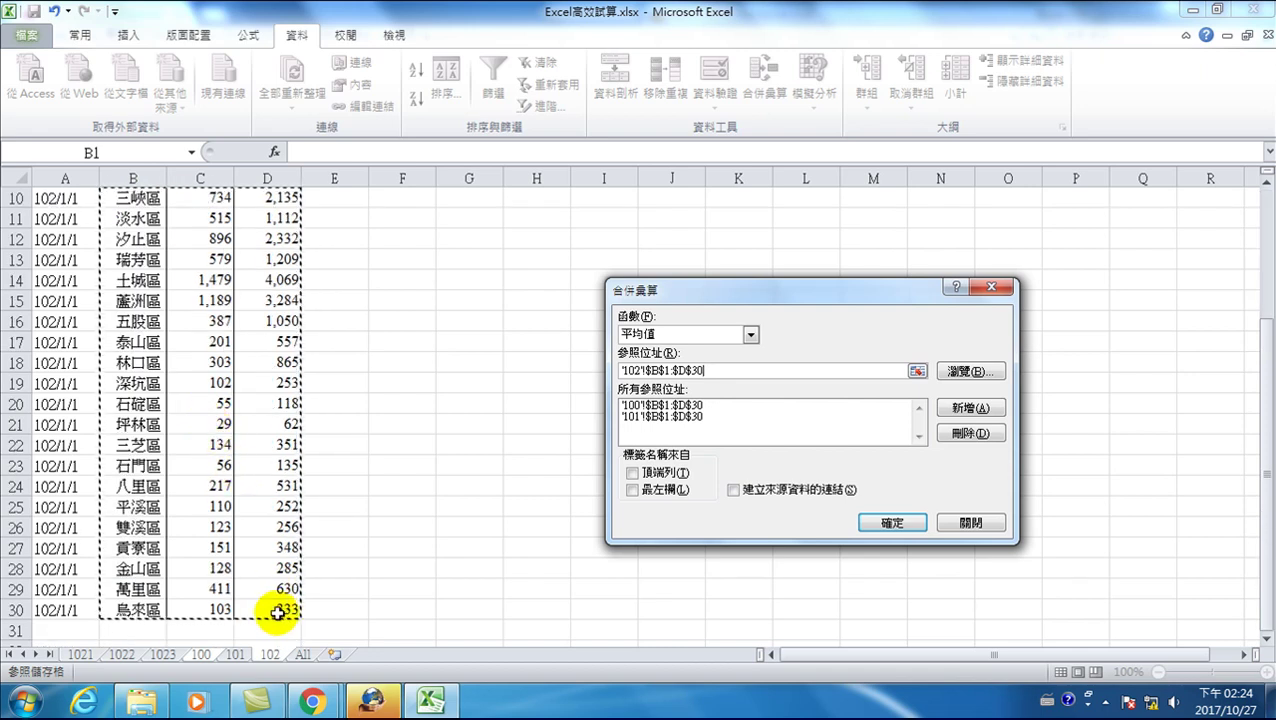
left_click(968, 408)
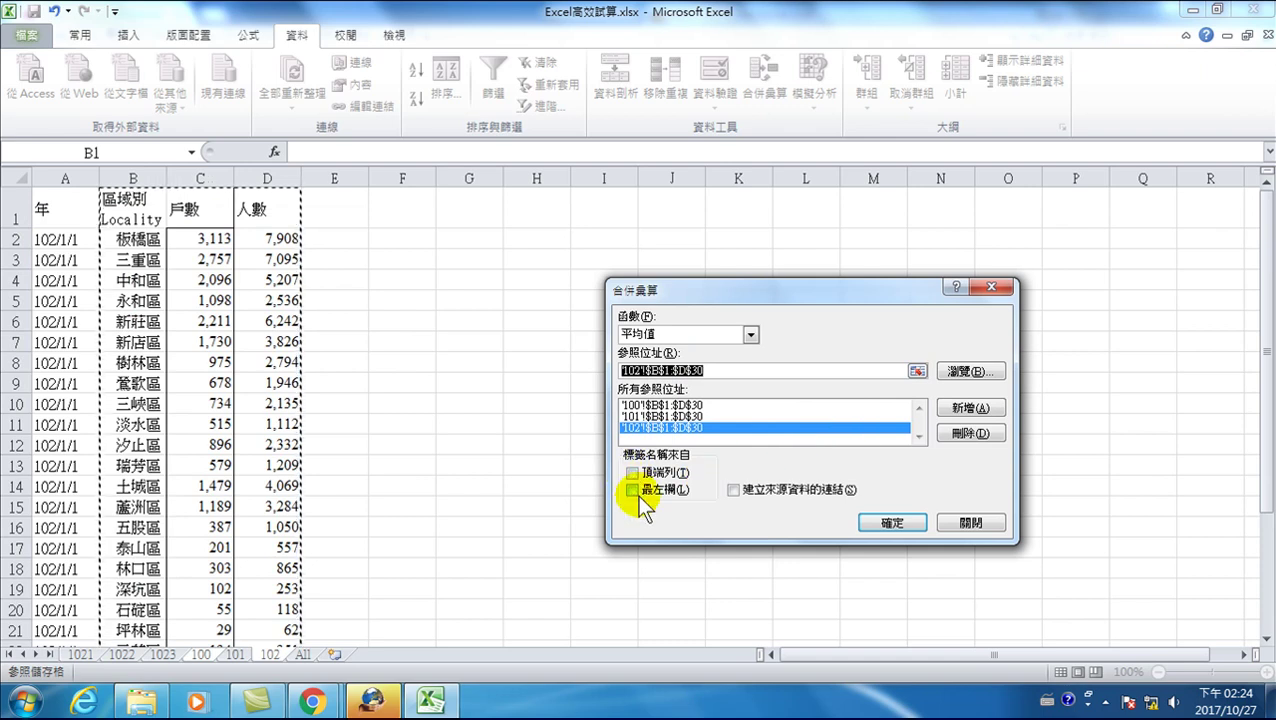
left_click(633, 489)
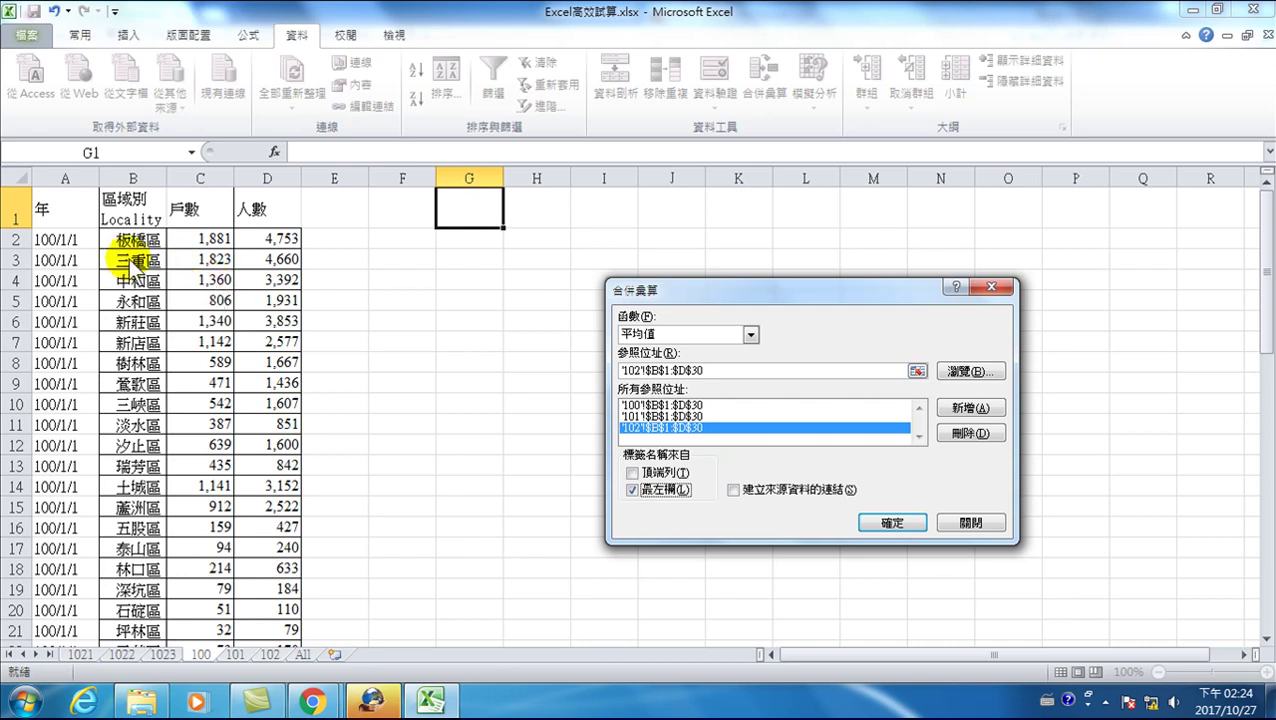
left_click(632, 474)
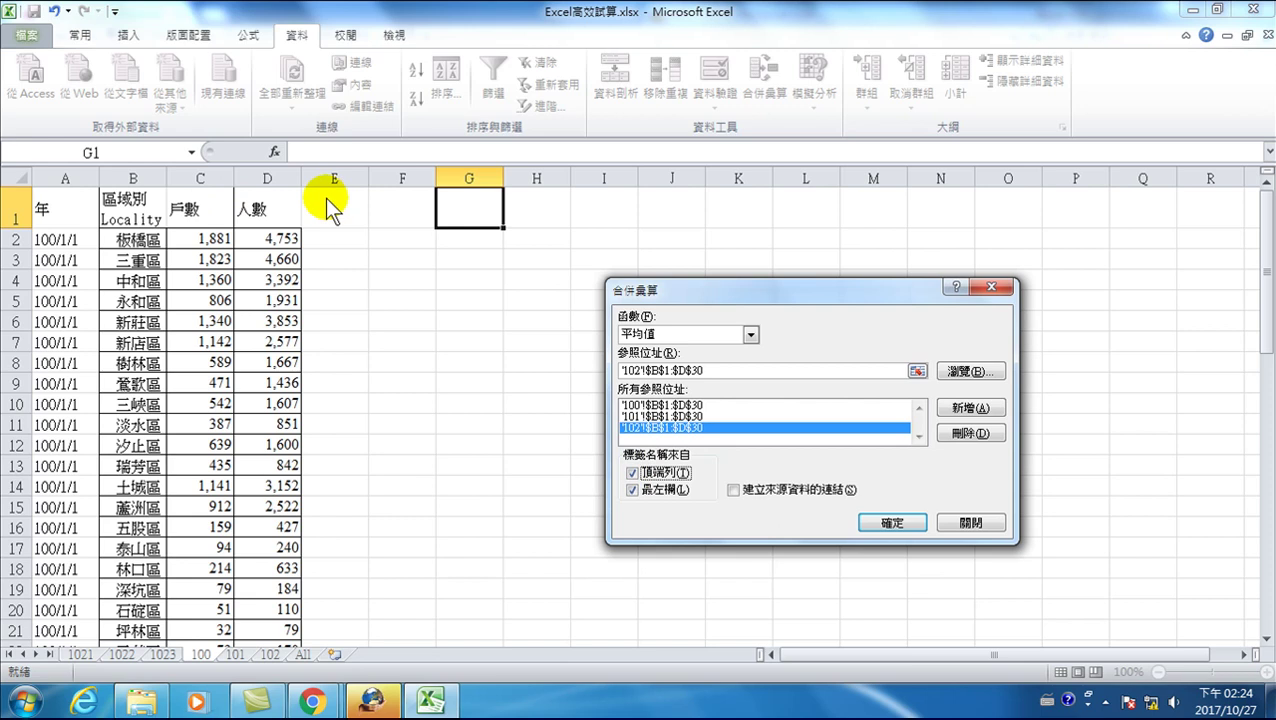
Step: Run the consolidation, giving averages in G1:I30 such as 板橋區 at 2,595 households and 6,478 people
left_click(892, 522)
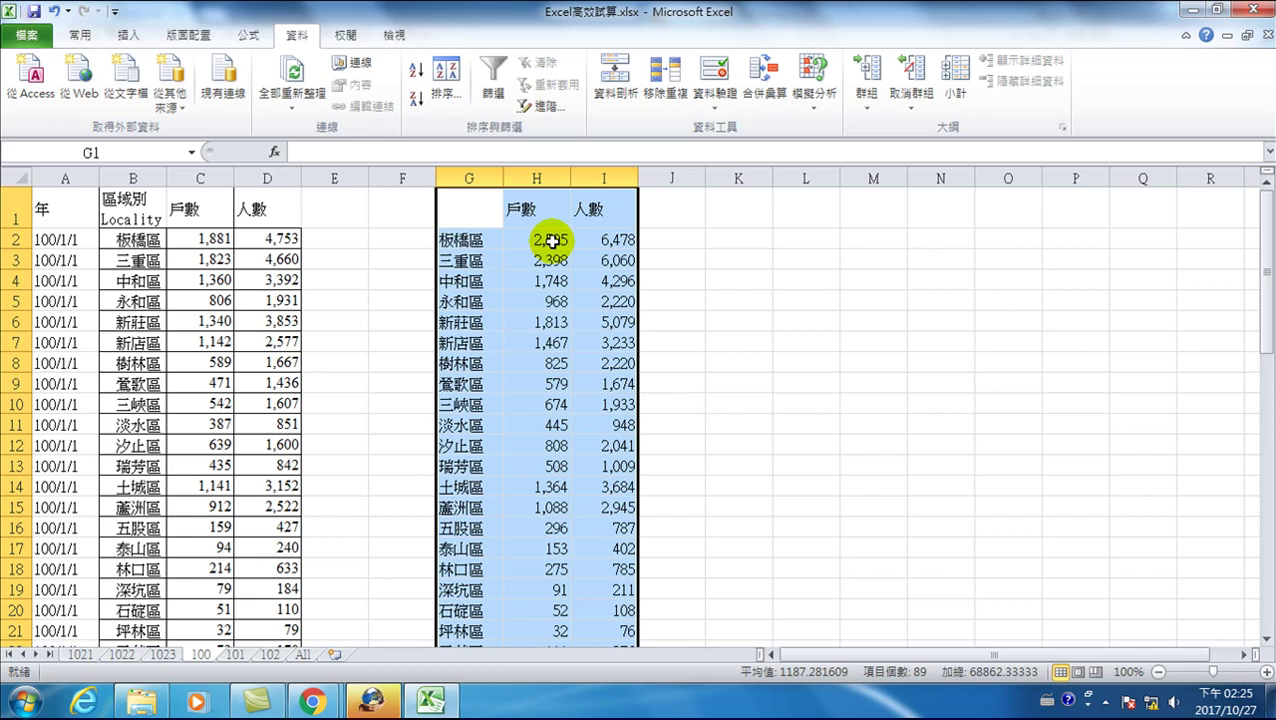
left_click(200, 231)
Step: Enter 板橋區's 戶數 from sheets 100 and 101 (1881, 2790) into K2 and K3
left_click(739, 240)
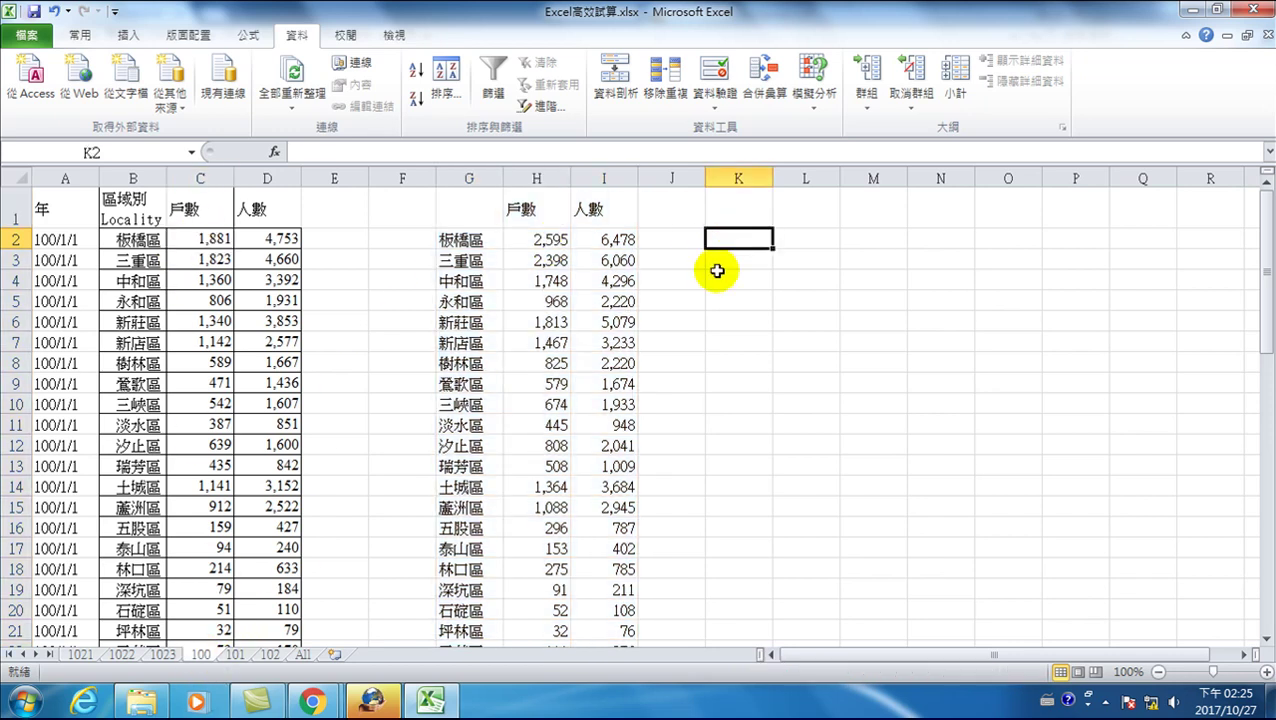
type("10")
type("188")
key("Return")
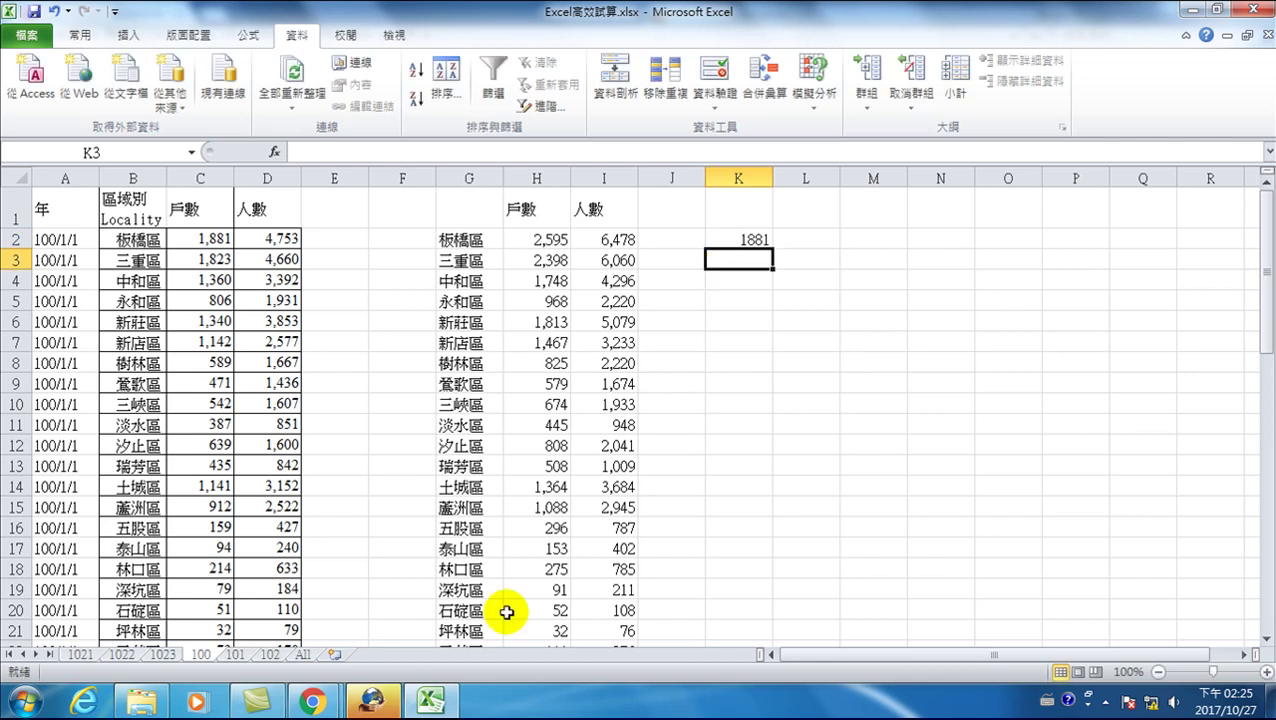
left_click(234, 655)
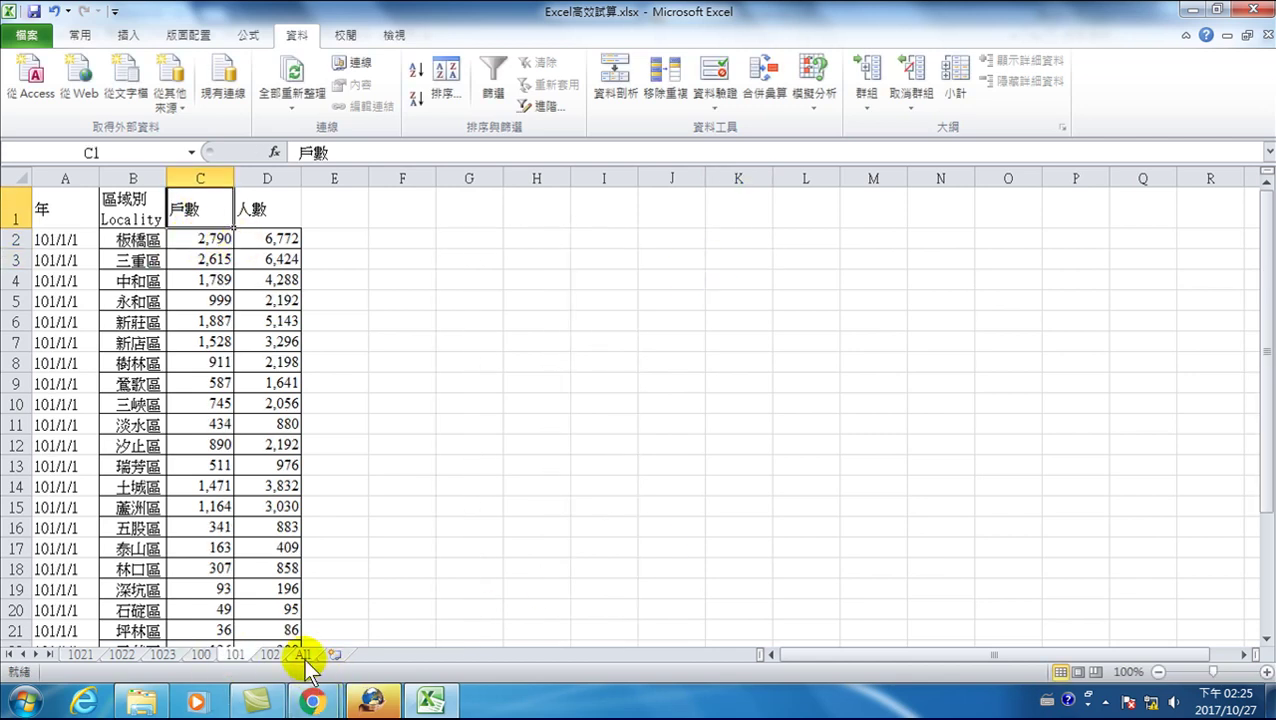
left_click(200, 655)
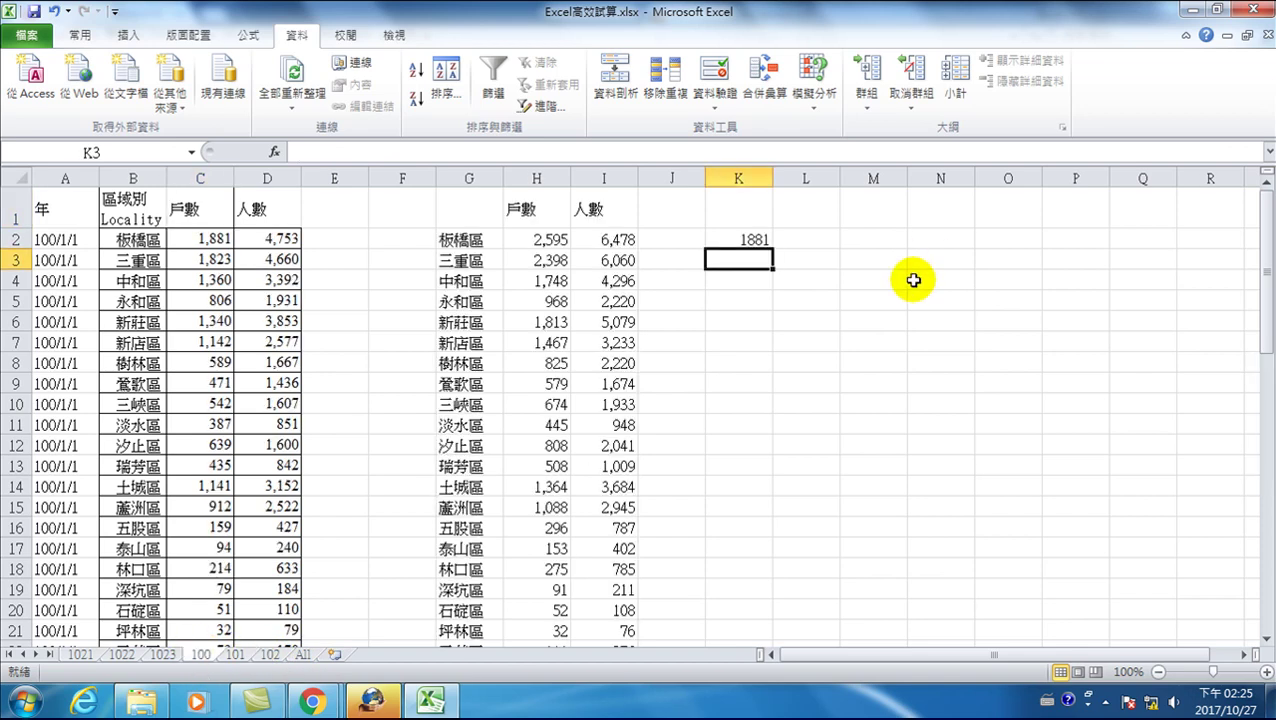
type("2790")
key("Return")
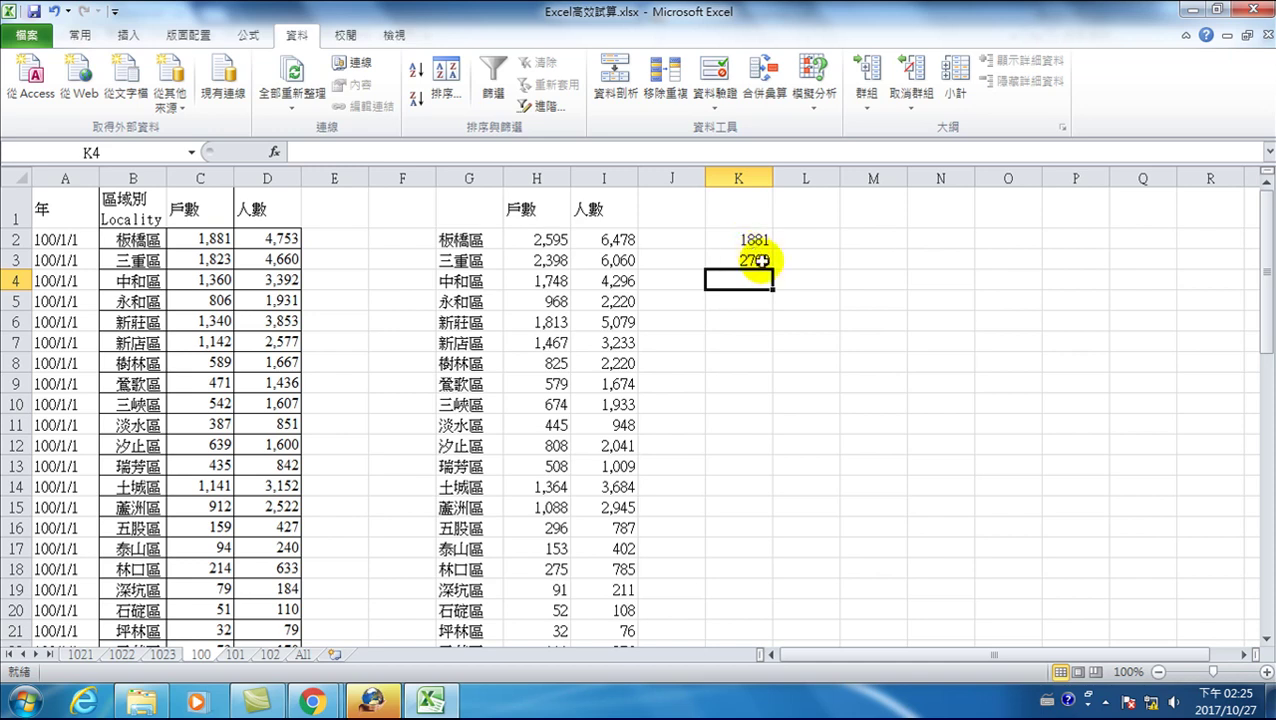
Step: Enter sheet 102's 3113 into K4, select K2:K4 to check their average, and open sheet 1021
left_click(271, 658)
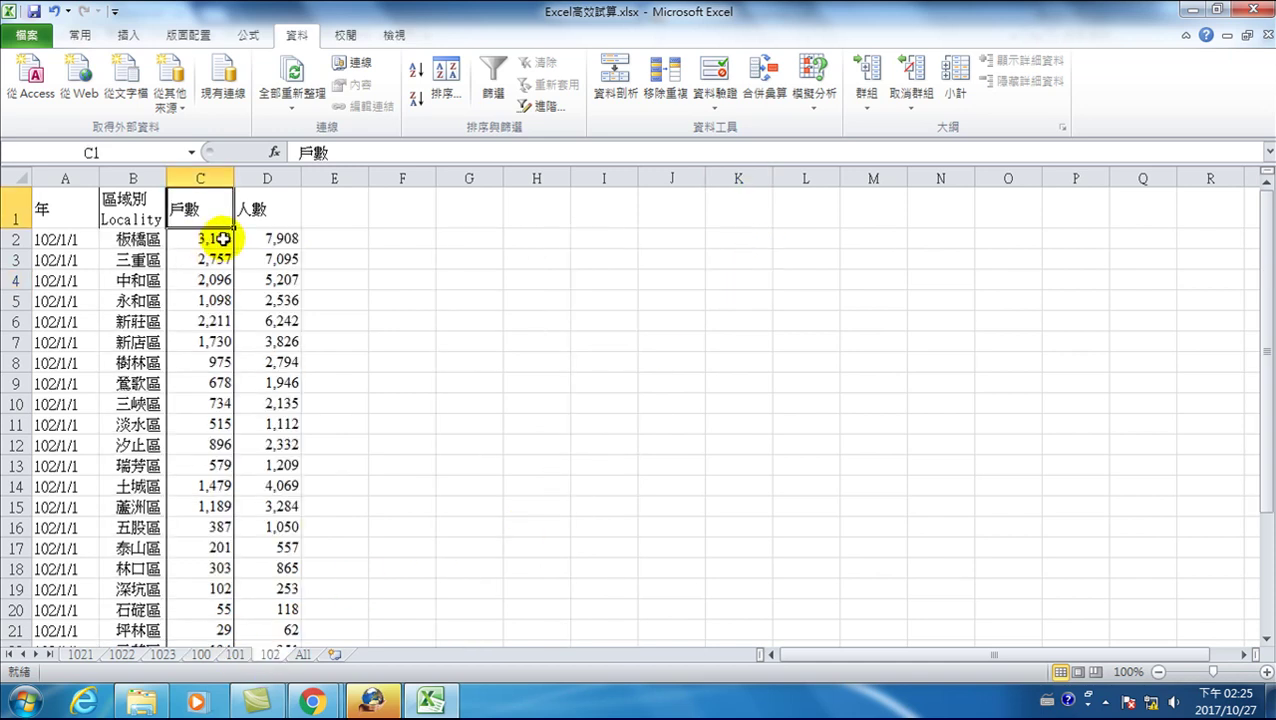
left_click(203, 658)
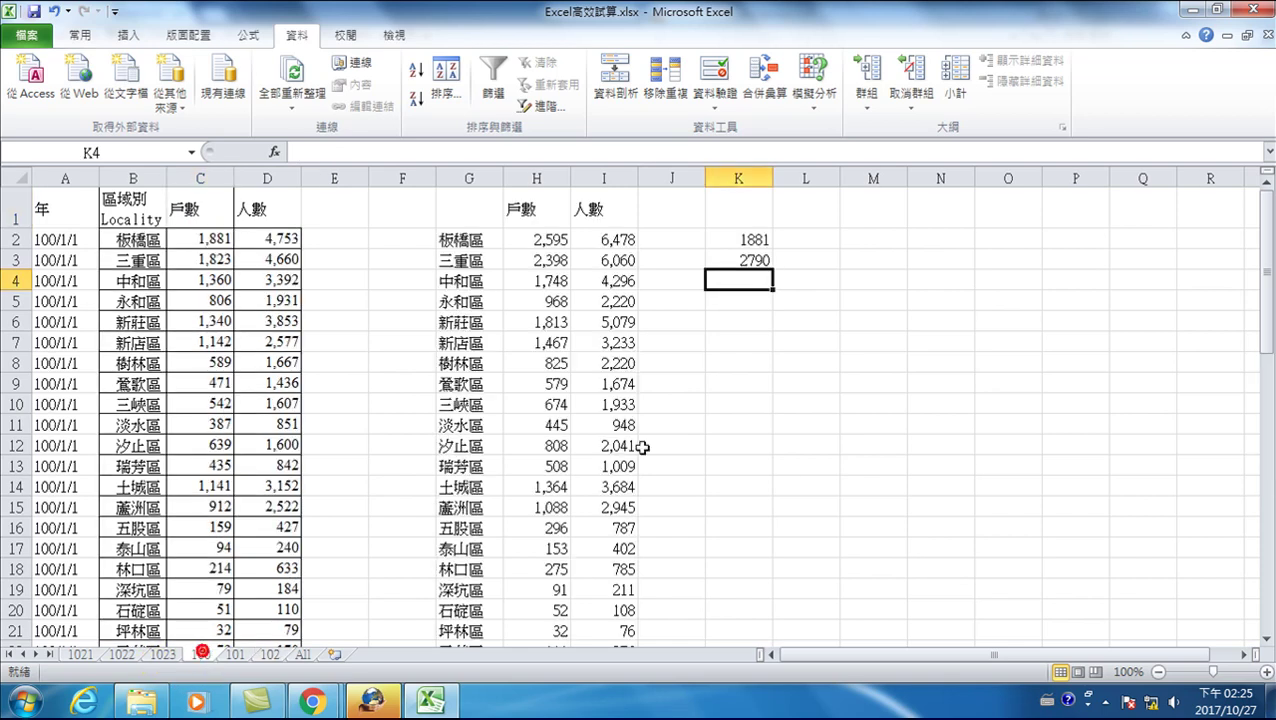
type("3113")
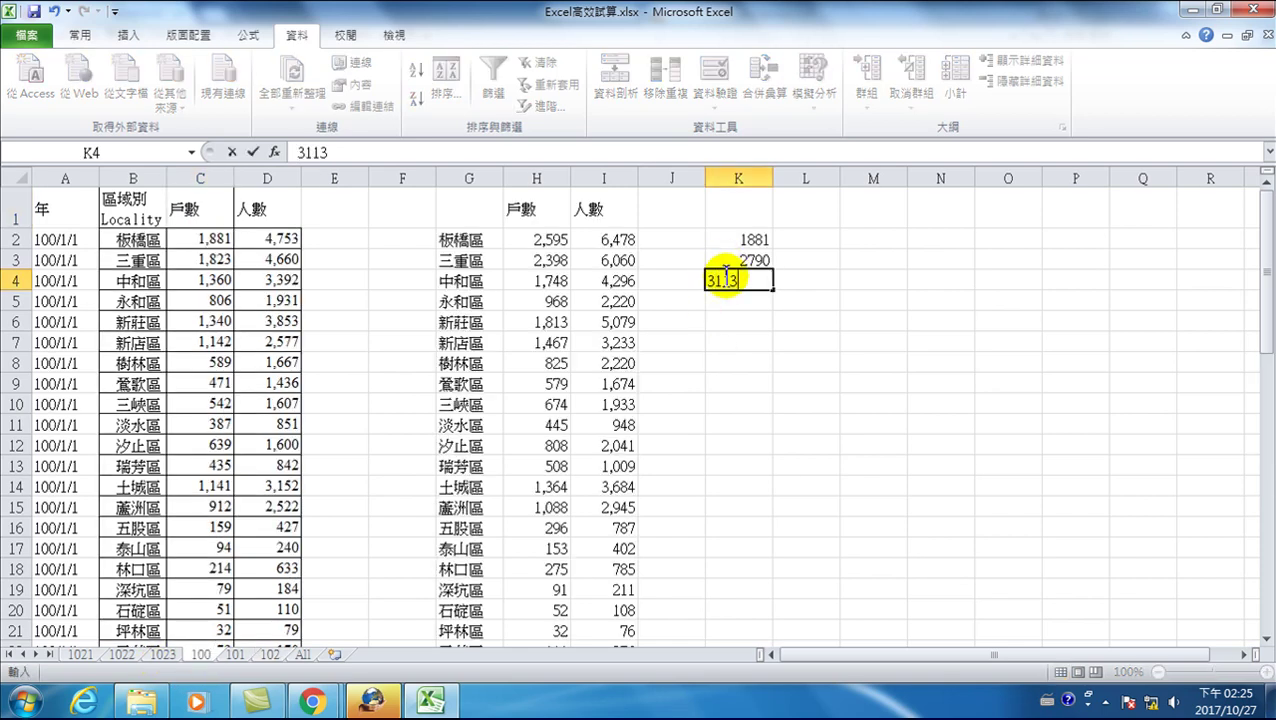
key("Return")
left_click_drag(748, 240, 750, 282)
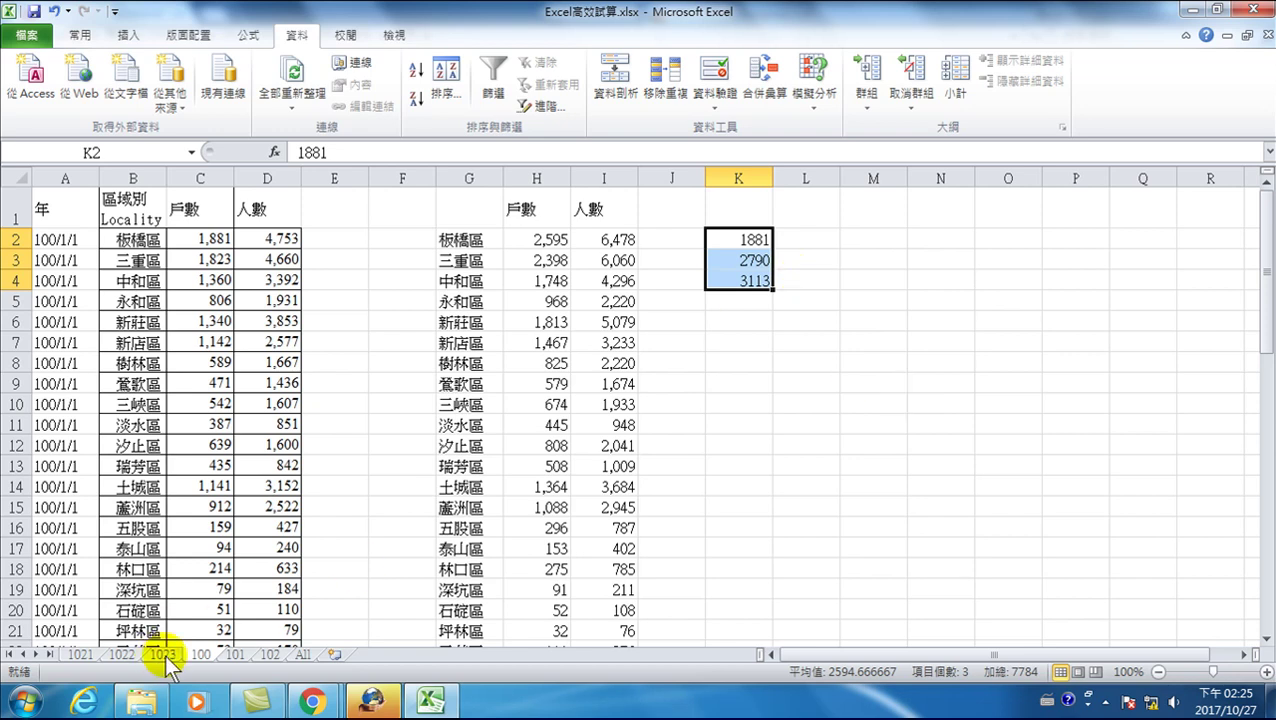
left_click(90, 647)
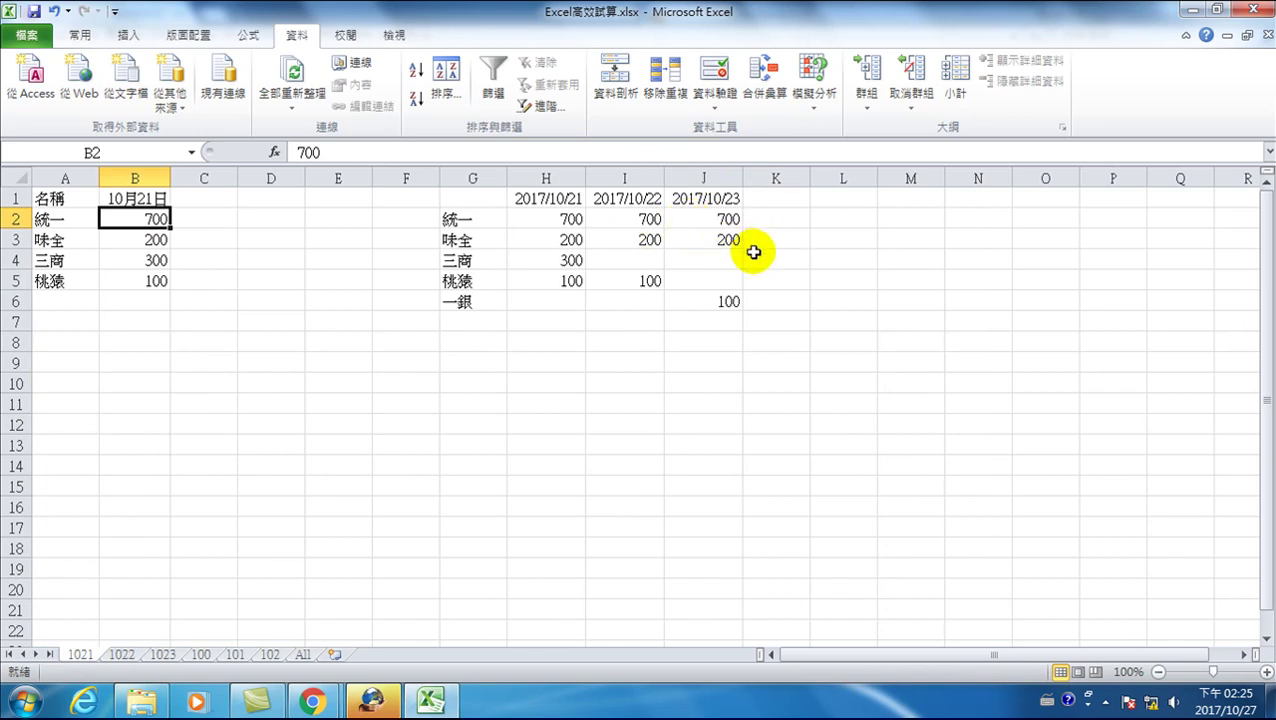
Step: Return to sheet 100 via sheet 101 and inspect 新莊區's averaged 人數 in I6
left_click(238, 654)
left_click(200, 654)
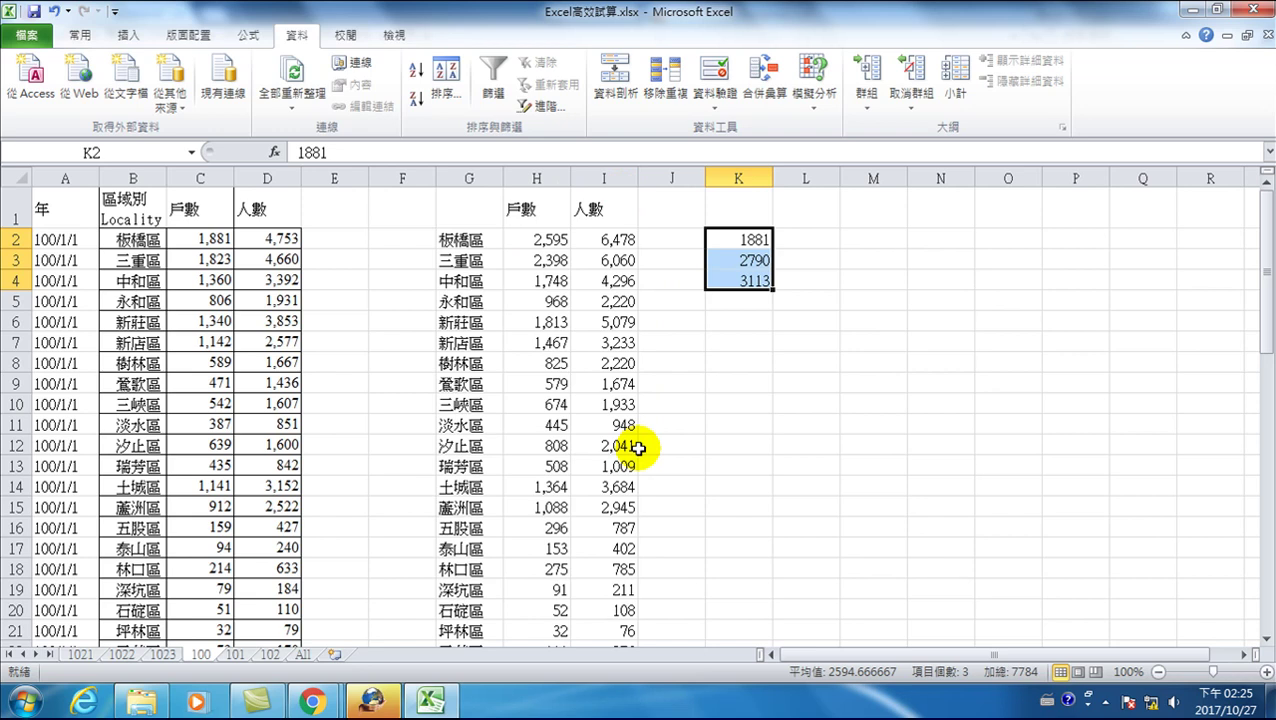
left_click(609, 316)
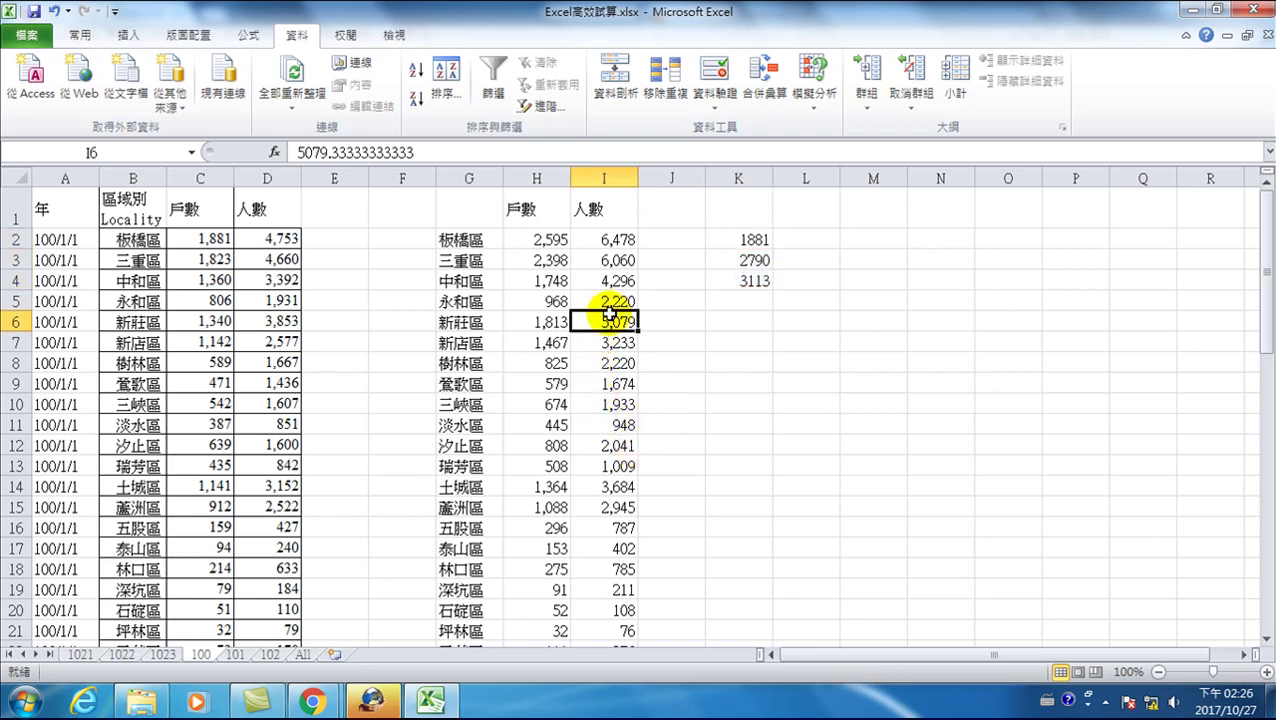